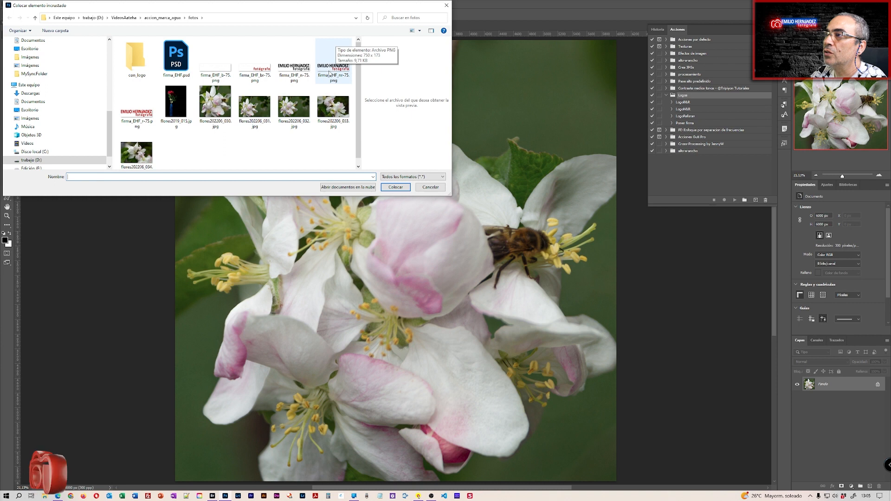
Step: Place firma_EHF_nr-75.png as an embedded element and position the signature in the photo's lower-right corner
click(331, 73)
click(395, 187)
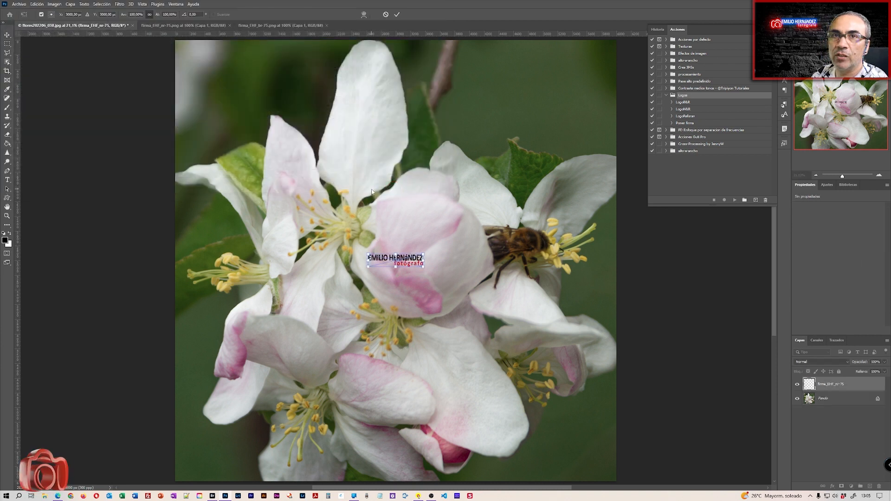
mouse_move(400, 258)
mouse_down()
mouse_move(398, 303)
mouse_move(446, 393)
mouse_move(556, 432)
mouse_move(591, 471)
mouse_up()
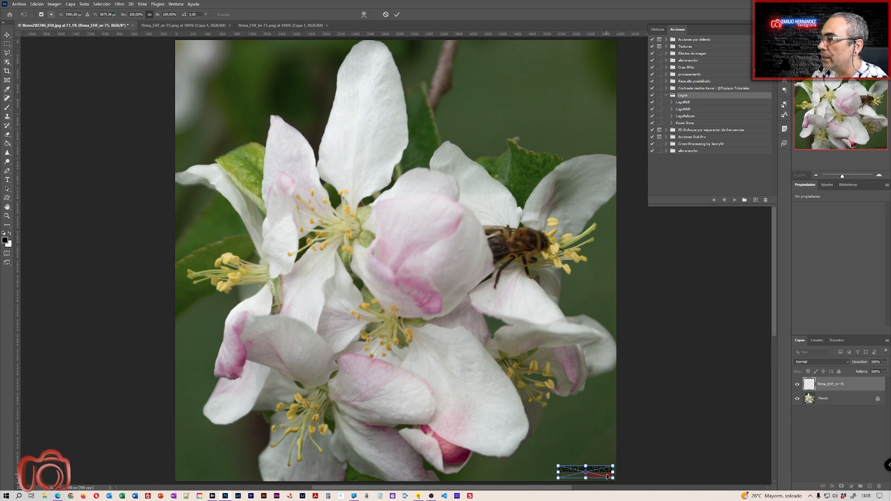
click(397, 14)
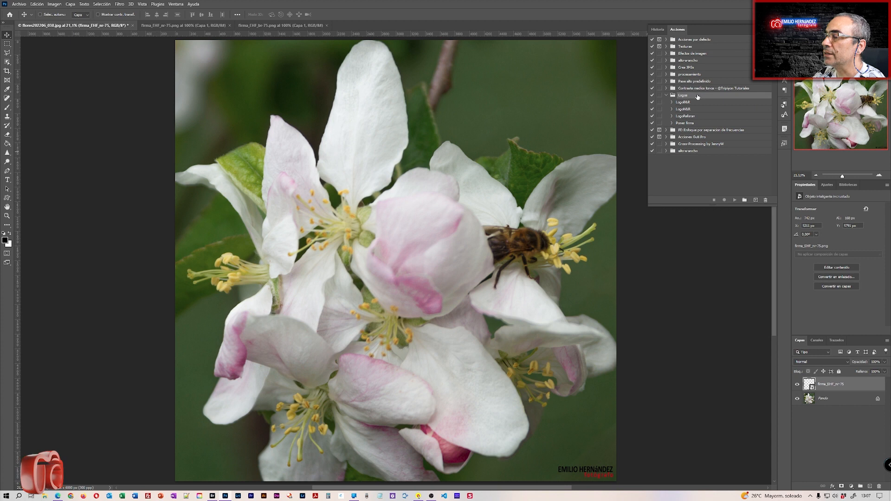
Step: Hide the Actions (Acciones) panel and bring it back
click(176, 4)
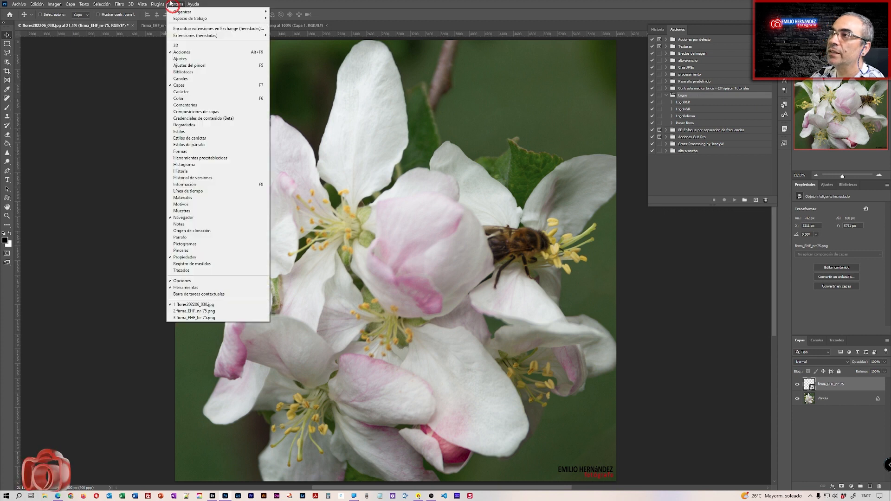
click(196, 53)
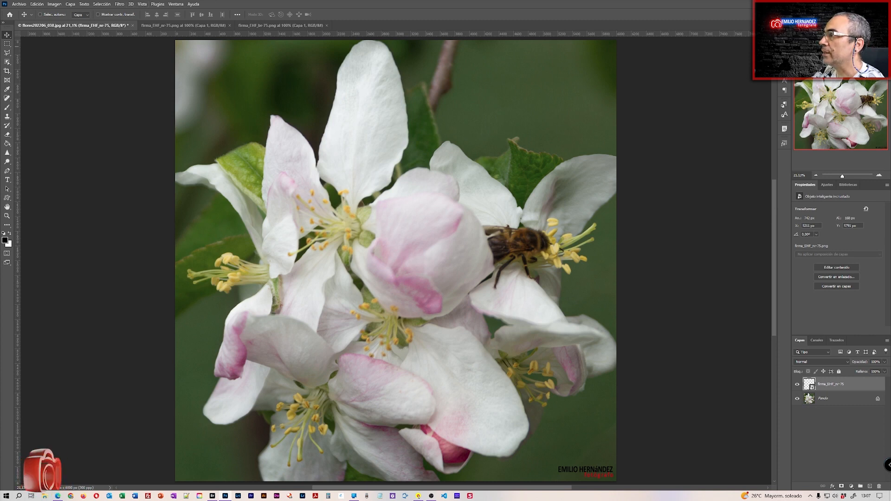
key(alt+F9)
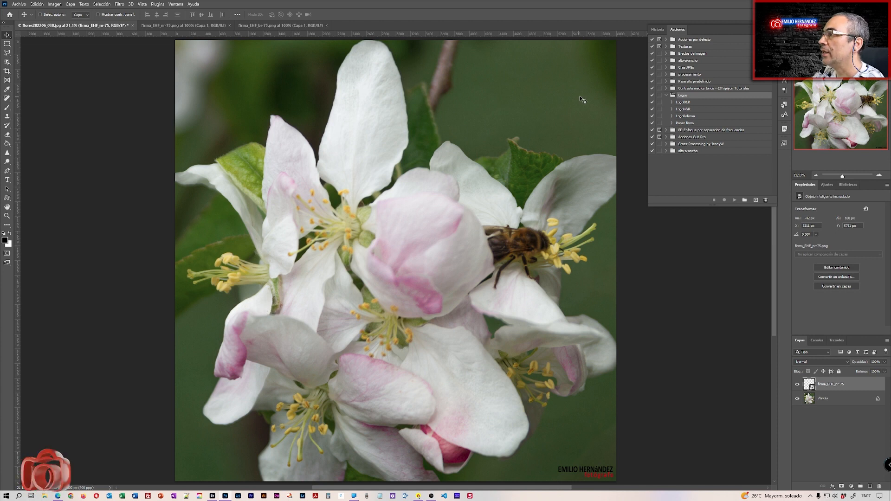
Step: Collapse the existing Logos action set and create a new action set named "logos"
click(665, 95)
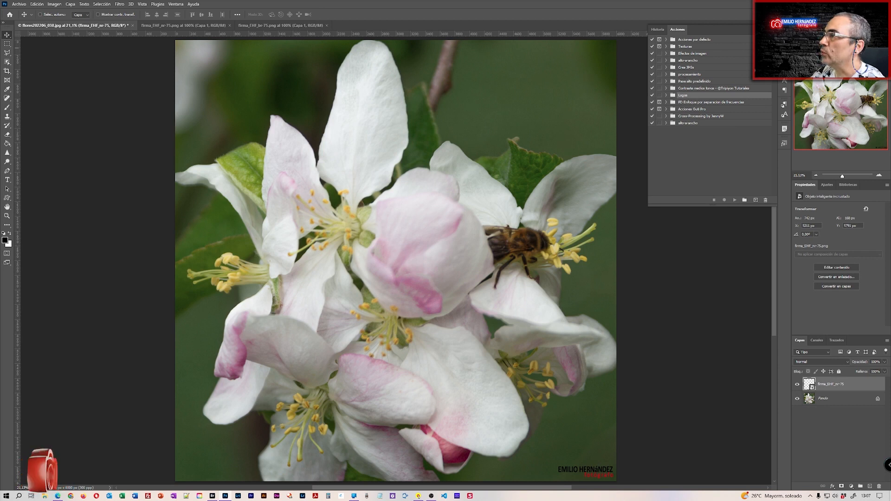
click(772, 30)
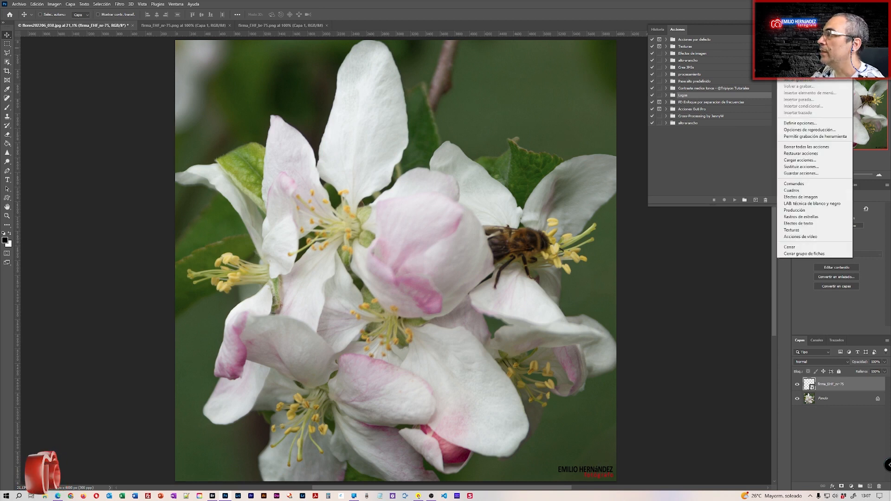
click(798, 50)
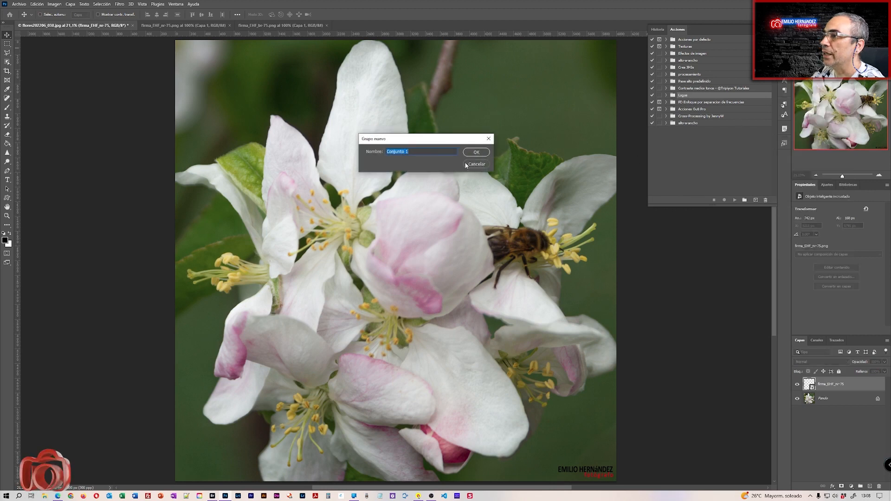
text(logos)
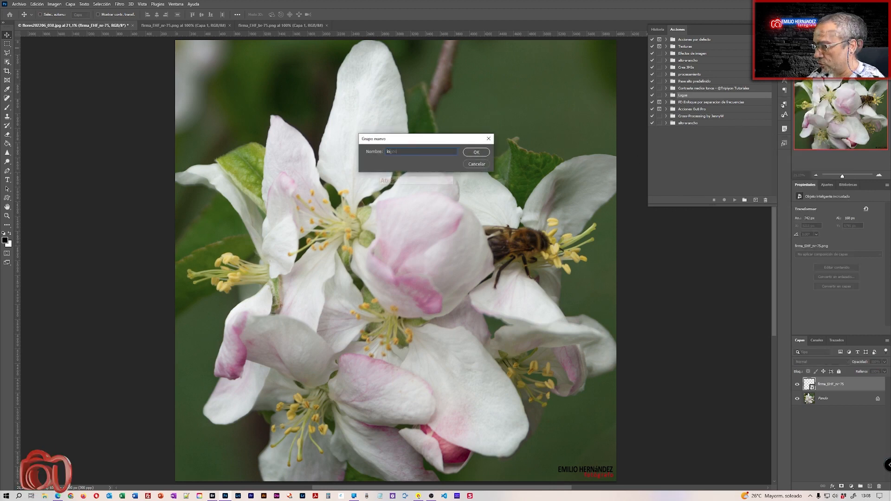
key(Return)
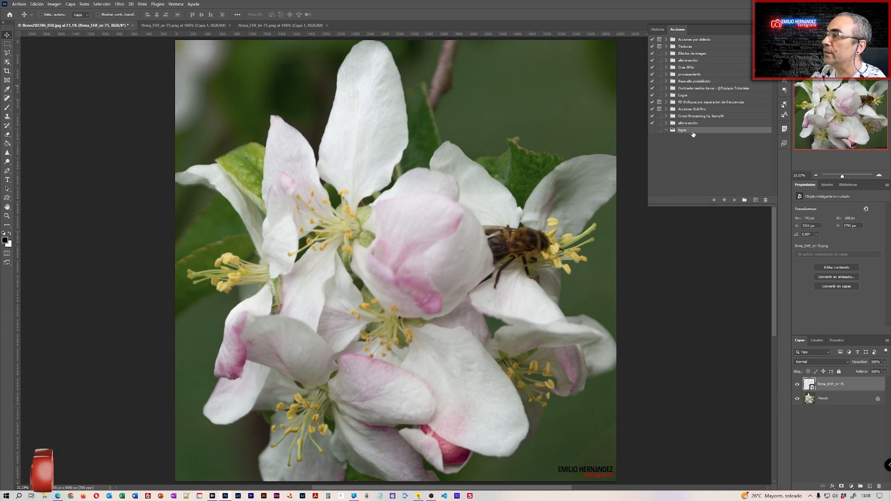
Step: Create a new action named "Poner firma" in the logos set and start recording it
click(773, 29)
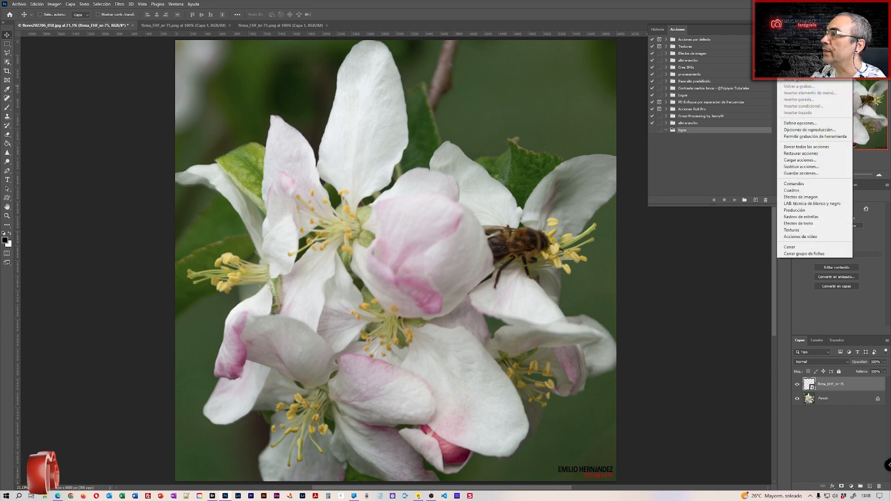
click(799, 43)
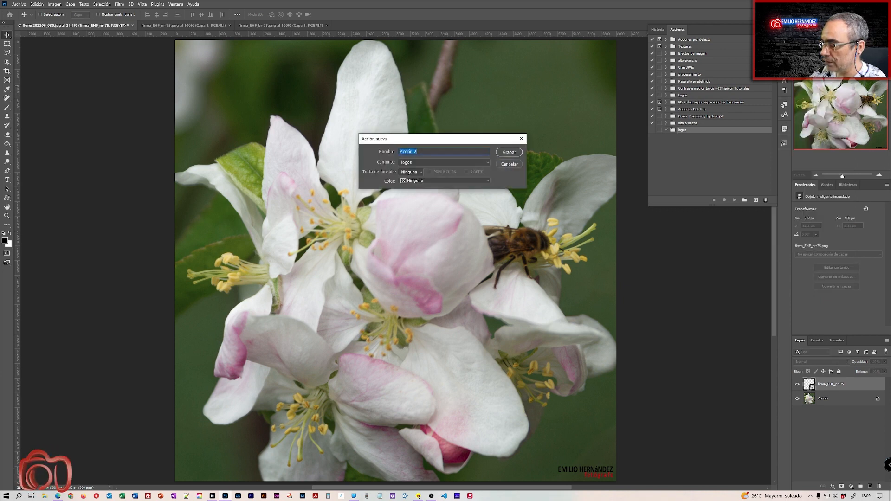
text(Poner firma)
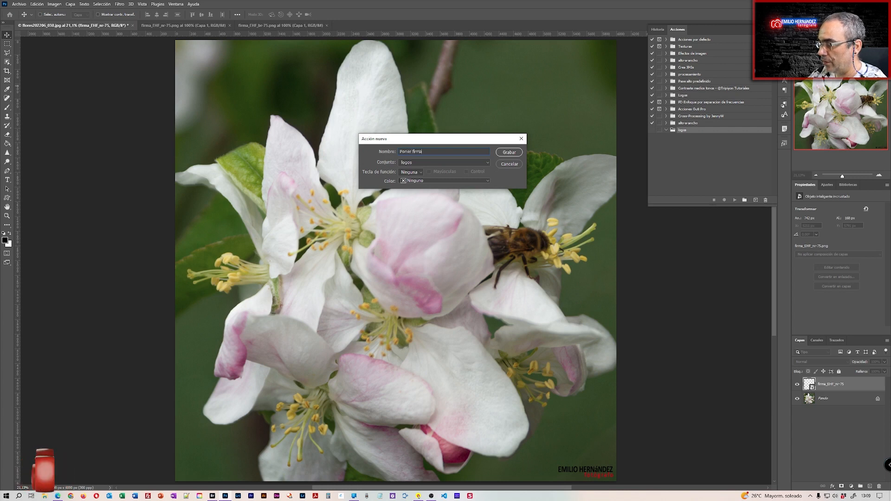
key(Return)
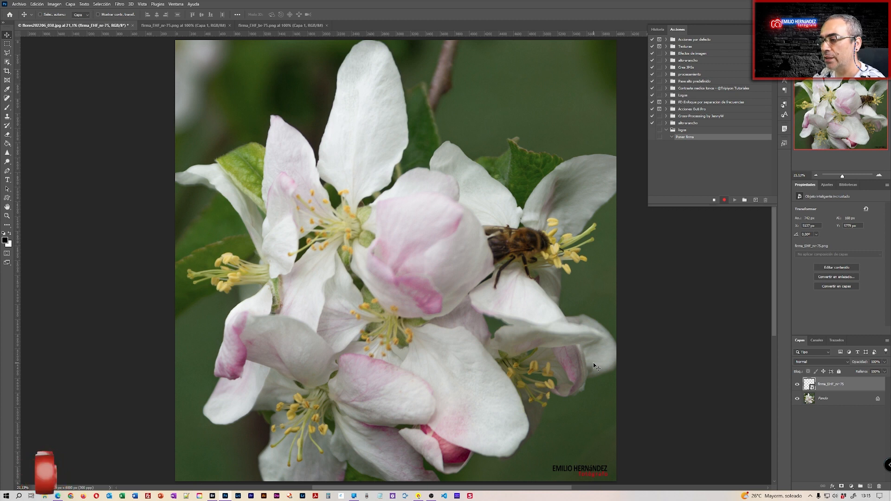
Step: Pause the recording to delete the signature layer from the photo, and resume recording the Poner firma action
click(714, 201)
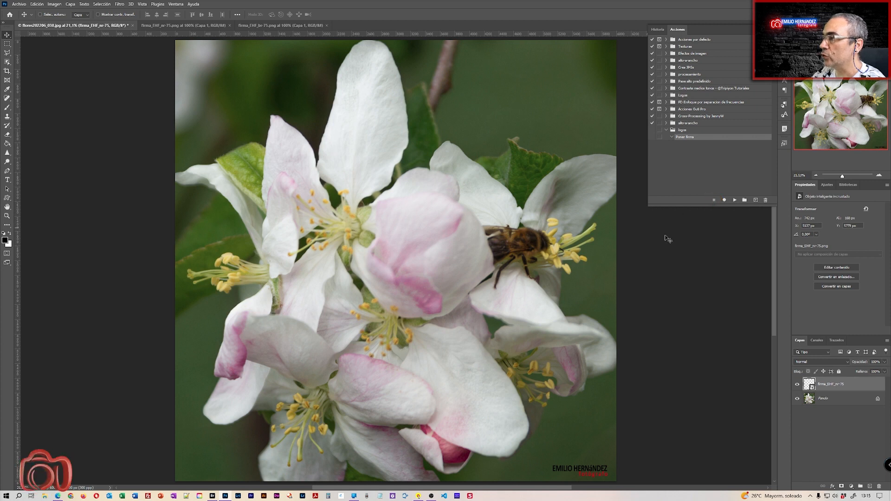
drag(847, 384, 879, 485)
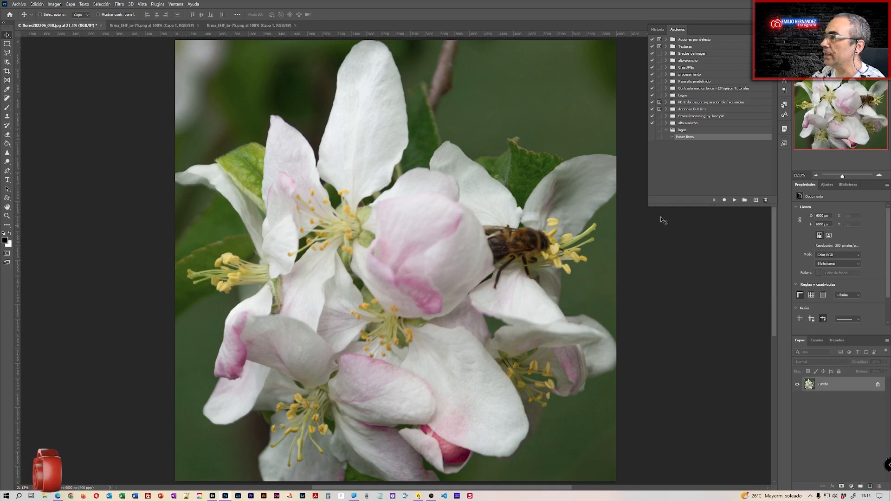
click(725, 200)
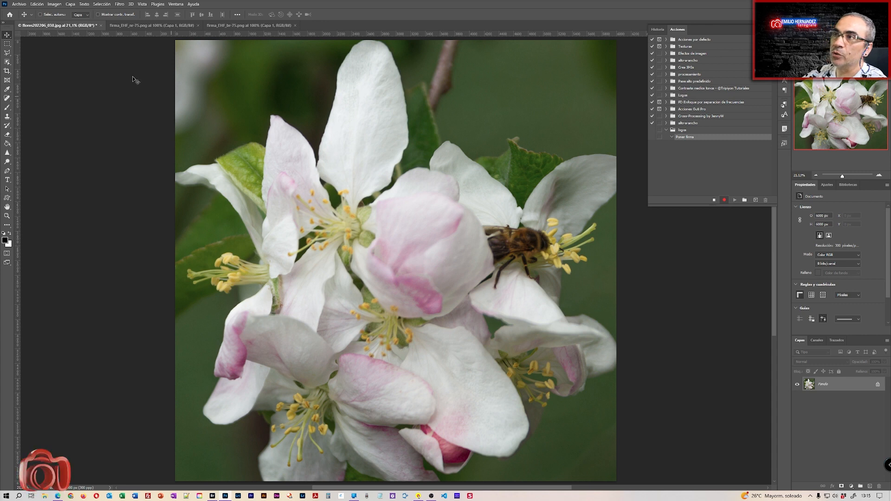
Step: Record embedding firma_EHF_nr-75.png and moving it to the photo's lower-right corner, and stop the recording
click(19, 4)
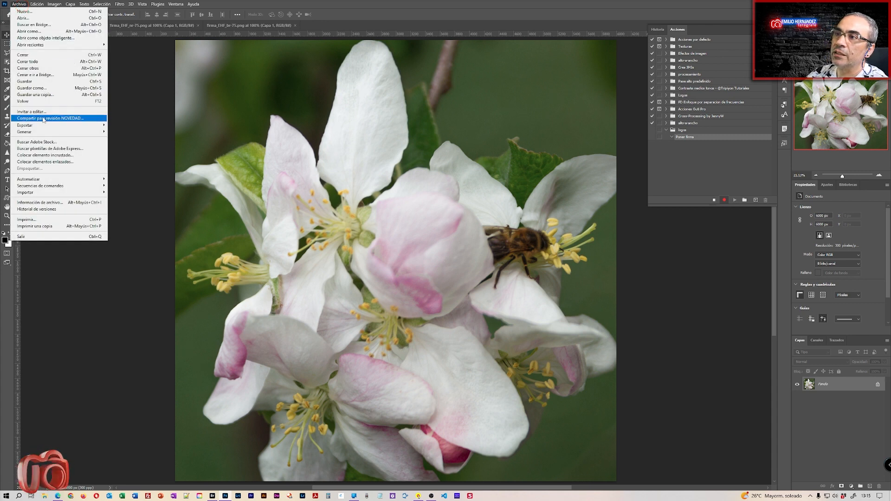
click(67, 156)
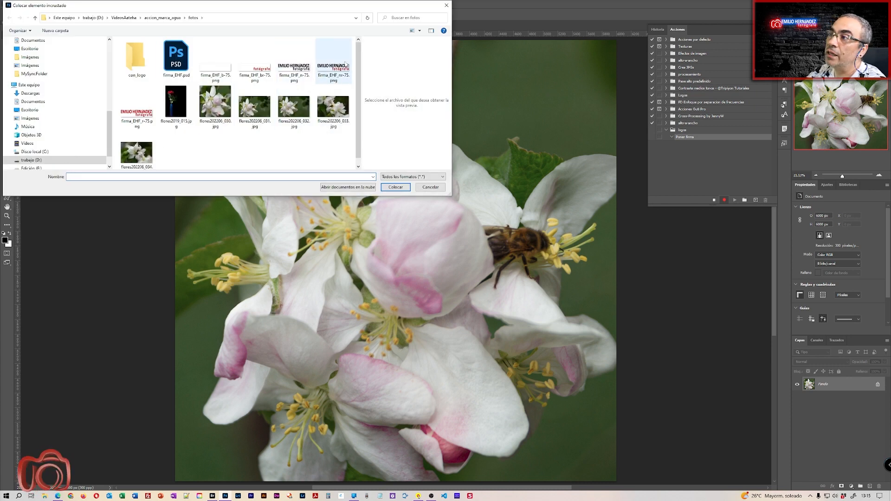
click(333, 71)
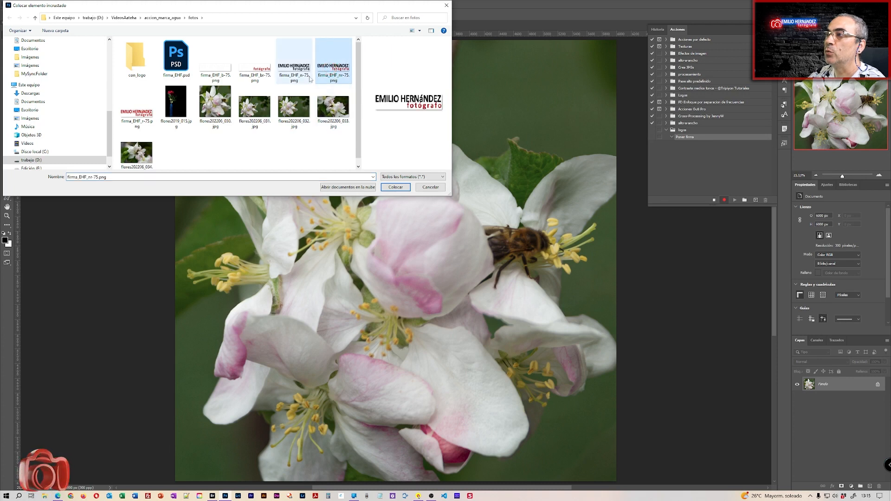
click(394, 187)
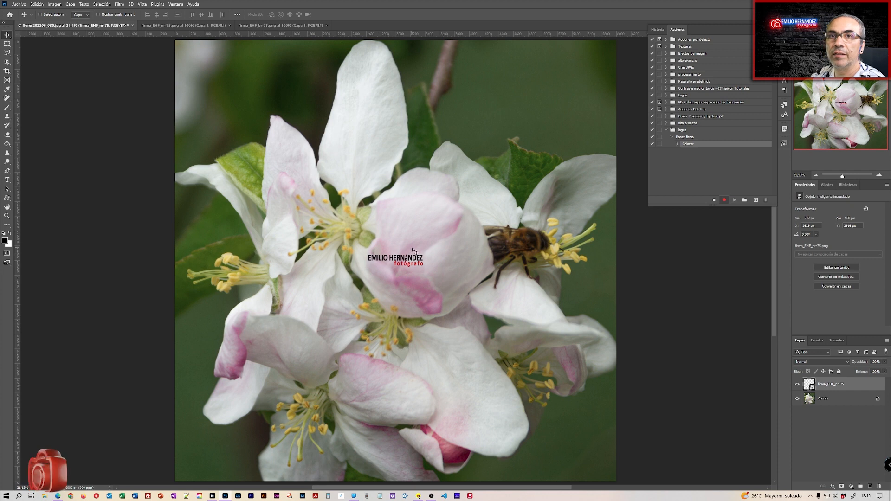
drag(402, 262, 589, 472)
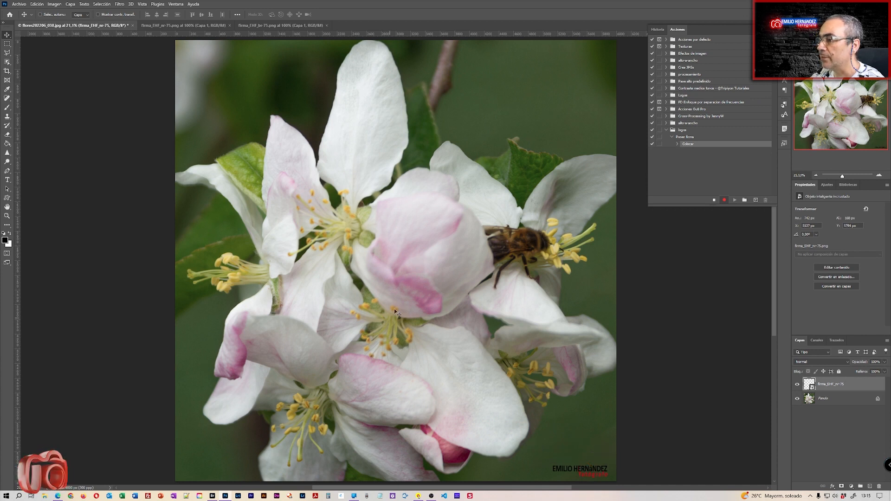
click(714, 200)
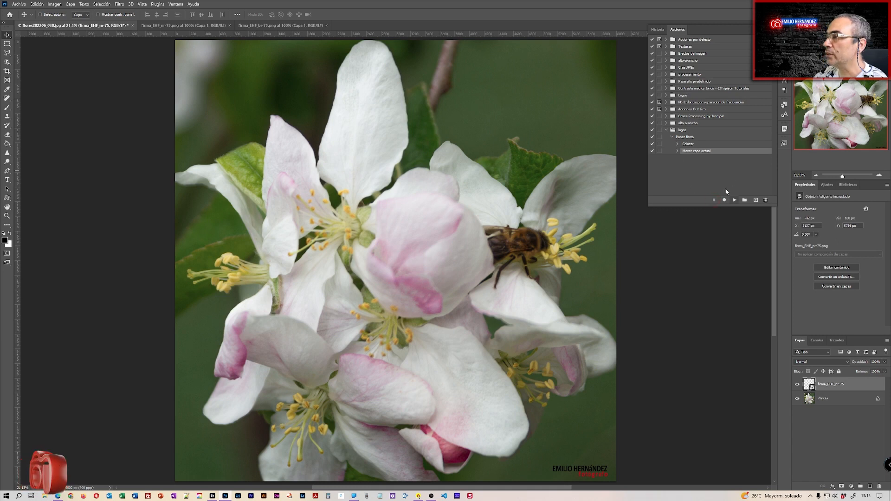
Step: Examine the details of the recorded commands in the Poner firma action, and collapse the action
click(678, 145)
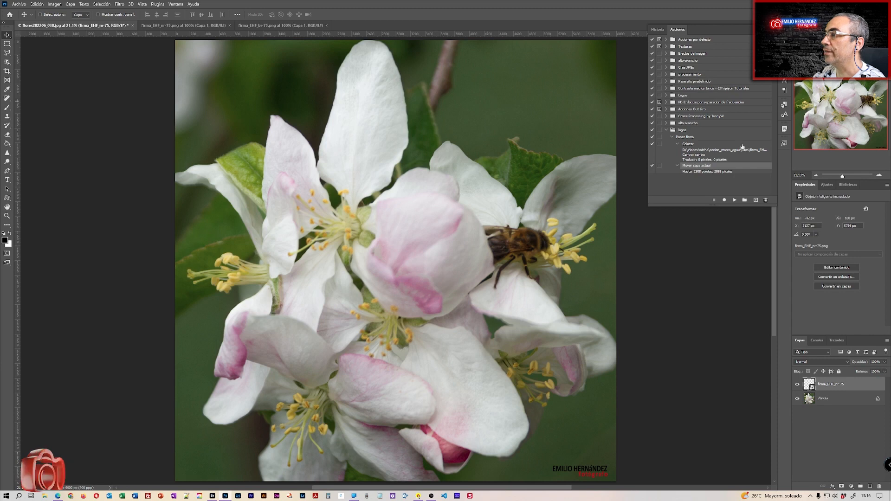
click(678, 144)
click(672, 137)
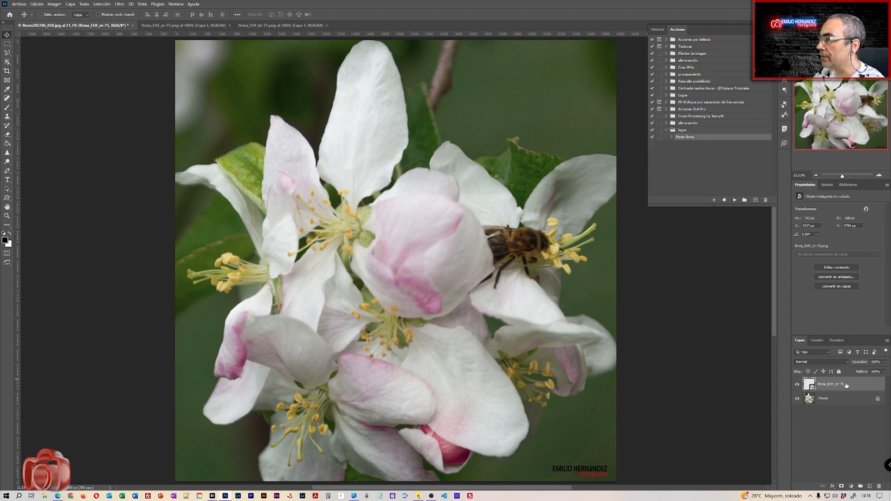
Step: Delete the signature layer and play the Poner firma action to sign the photo automatically
drag(850, 385, 882, 485)
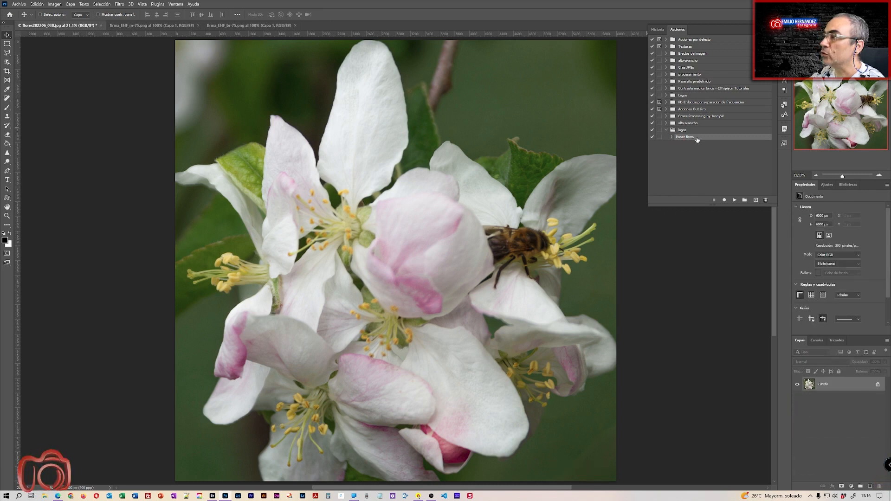
click(734, 200)
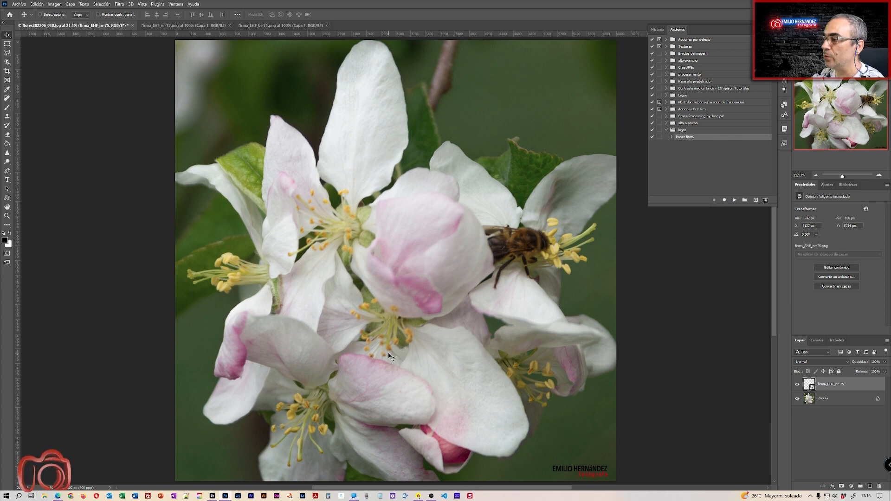
Step: Play the Poner firma action a second time and delete the duplicate signature layer
click(734, 200)
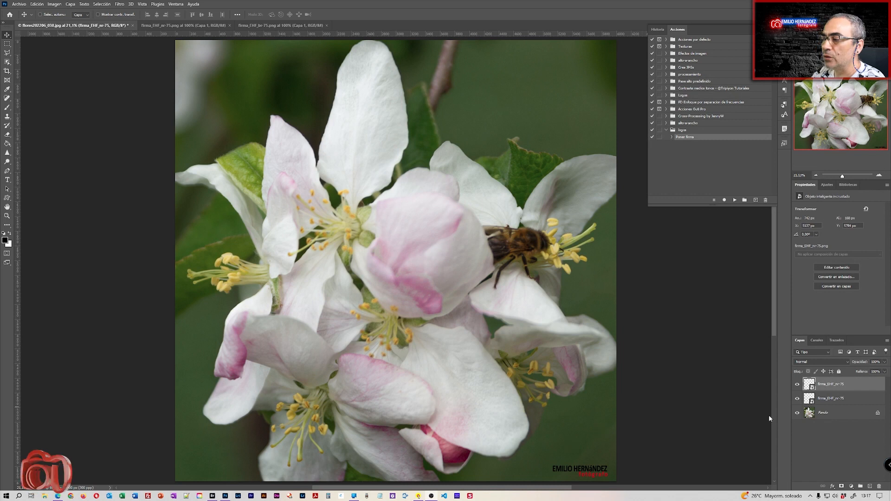
drag(833, 394, 879, 485)
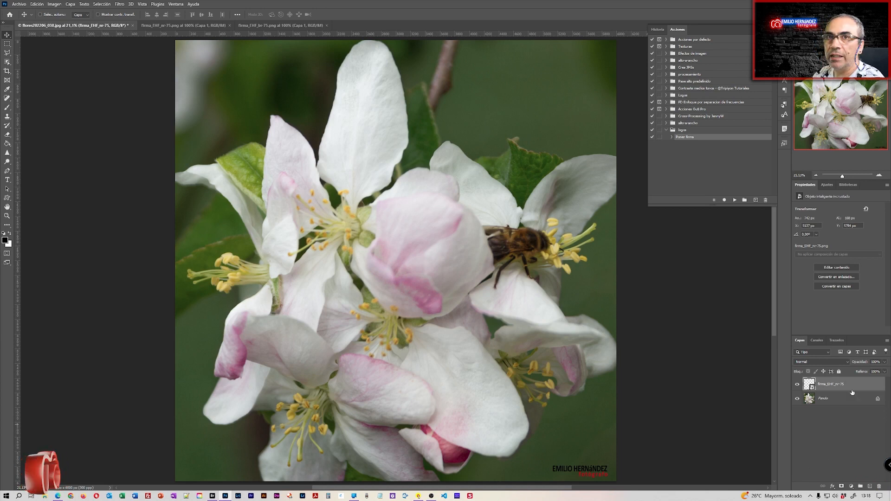
Step: Add three empty layers above the signature layer
click(871, 486)
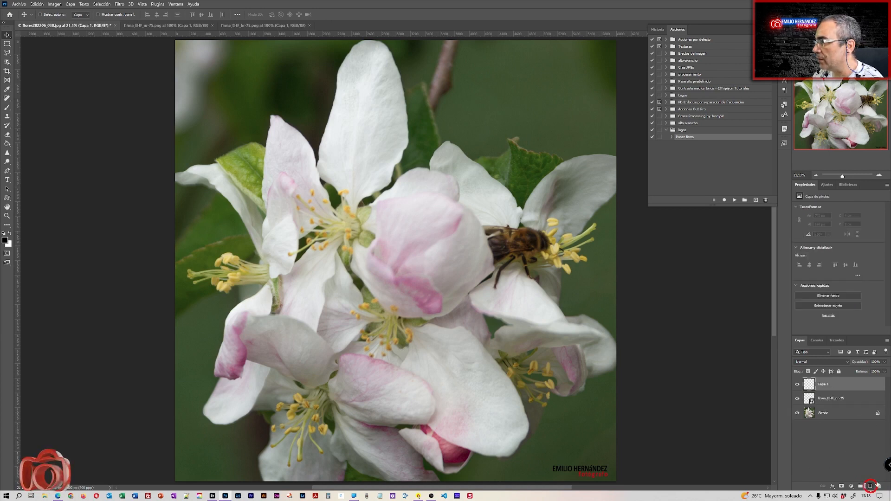
click(871, 486)
click(871, 485)
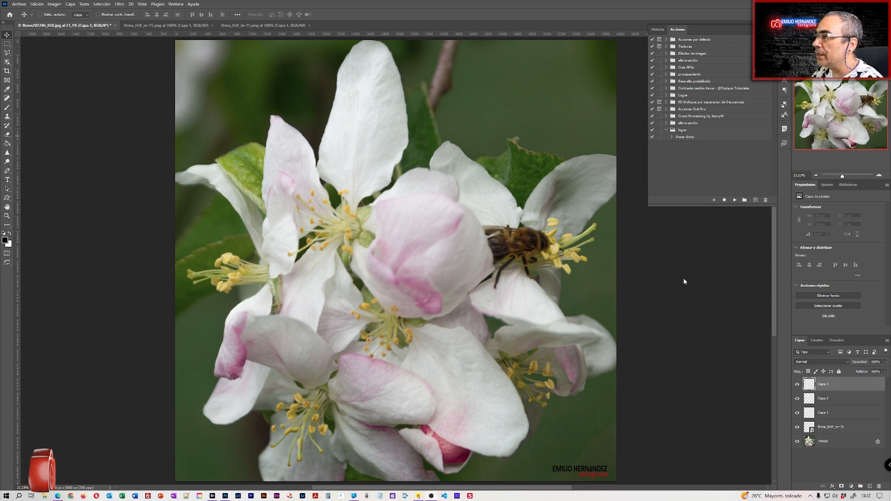
Step: Record at the end of the Poner firma action the selection of the firma_EHF_nr-75 layer and its move to the top of the layer stack
click(672, 137)
click(702, 166)
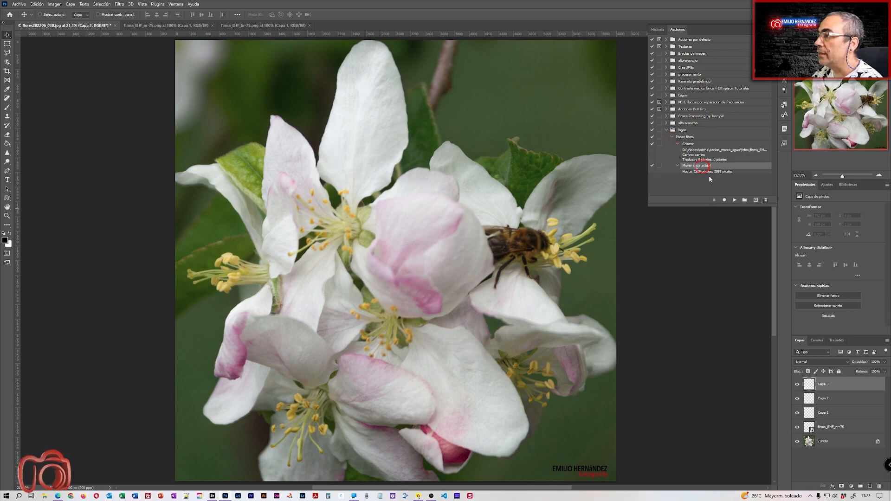
click(725, 200)
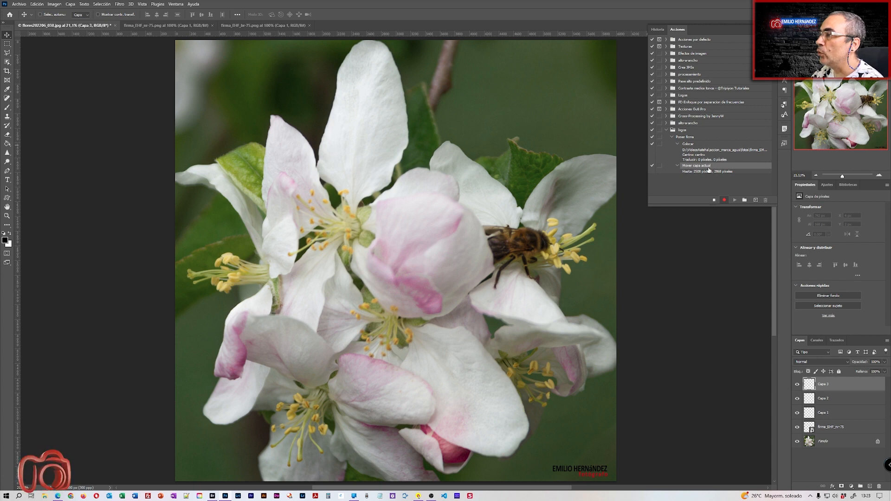
click(698, 144)
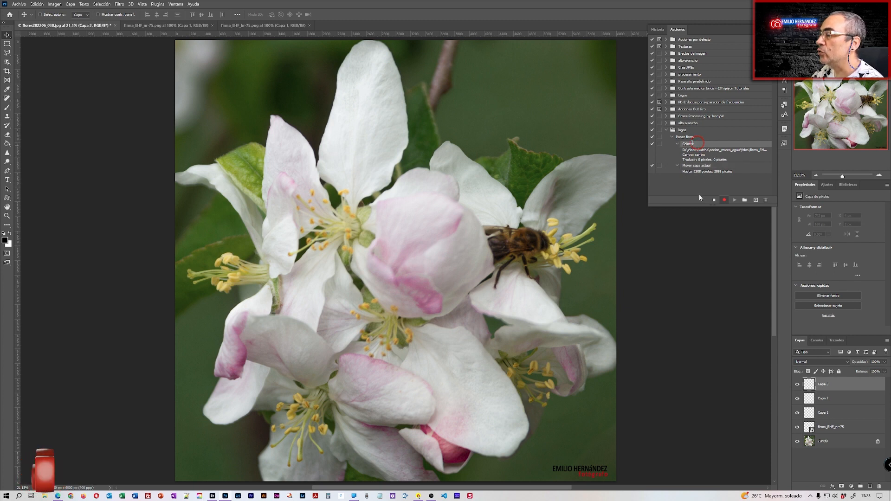
click(696, 166)
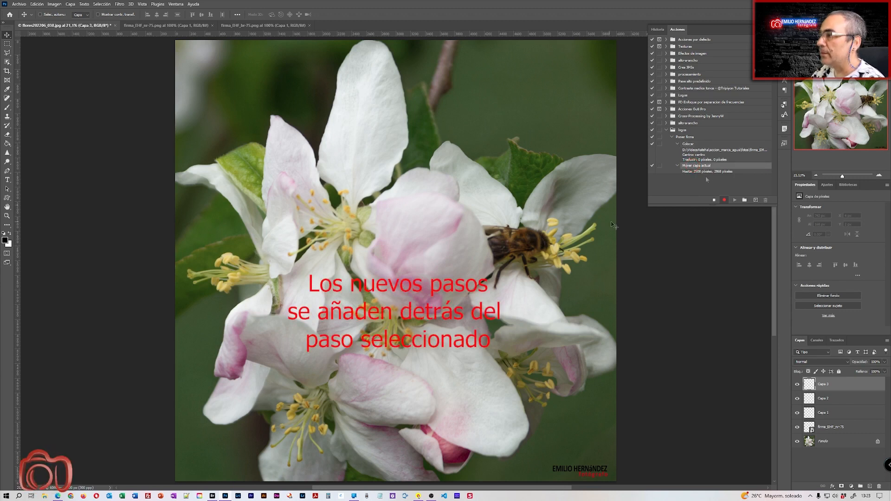
click(832, 427)
drag(848, 428, 839, 377)
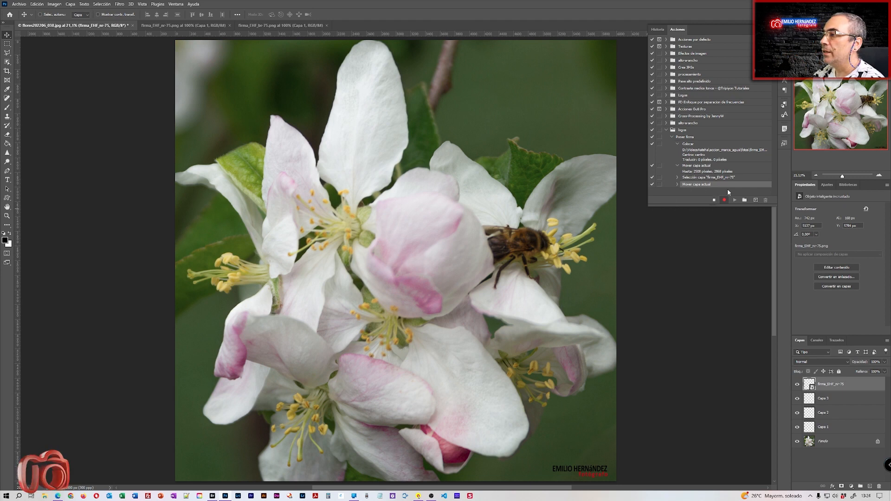
click(715, 201)
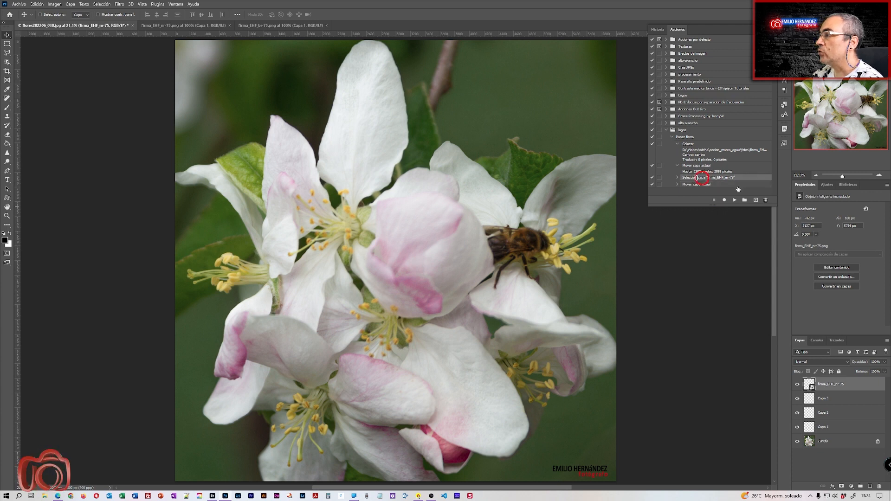
Step: Examine the details of the newly recorded layer-move command in the Poner firma action
click(678, 184)
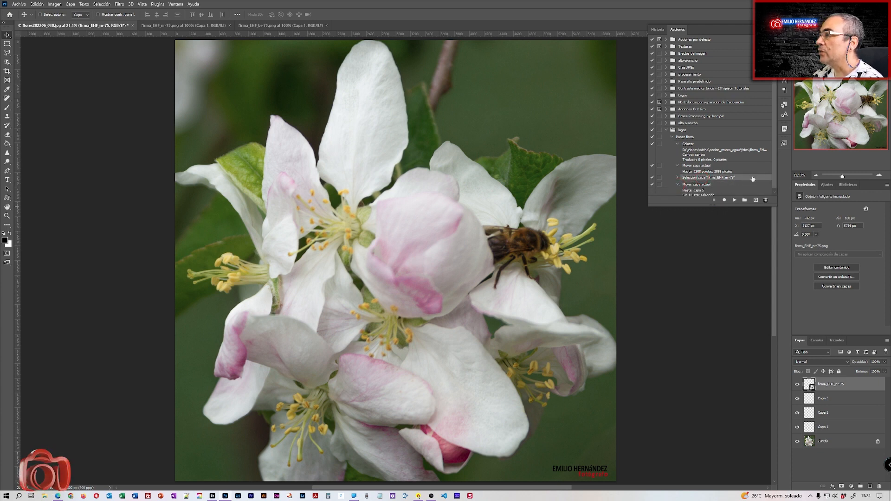
scroll(773, 164, down, 1)
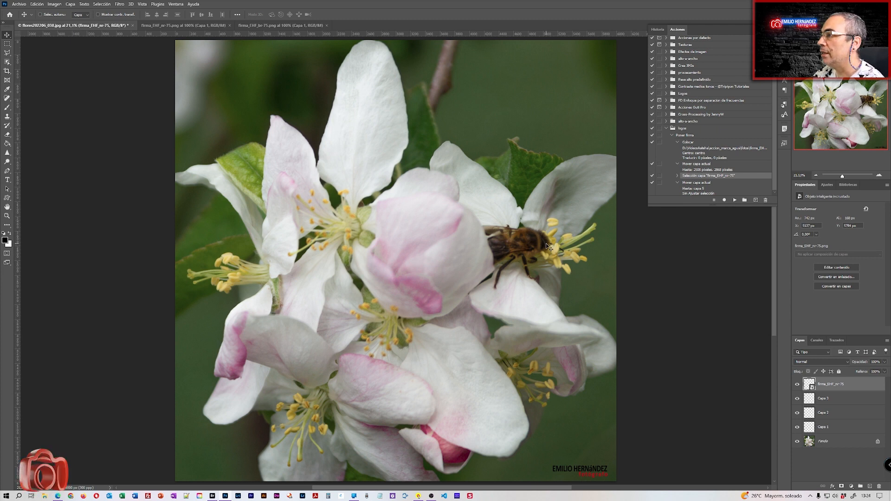
click(725, 182)
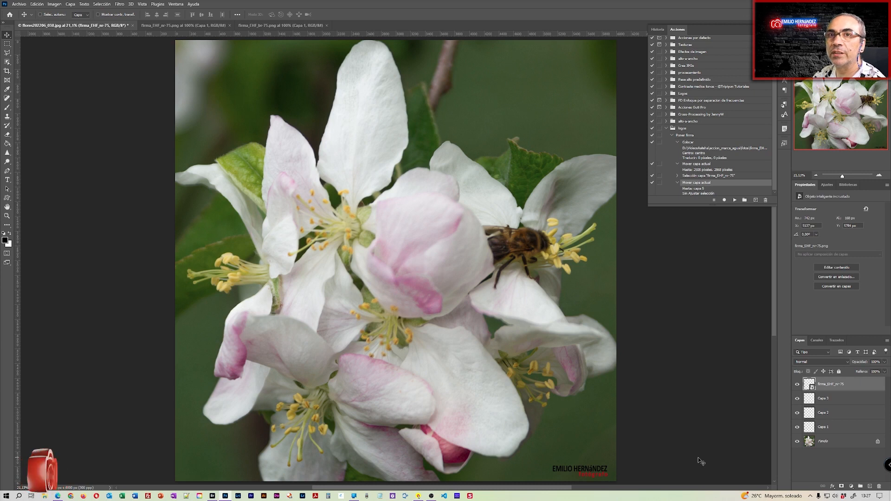
Step: Record the selection of the Capa 1 layer as a further command at the end of the Poner firma action
click(724, 200)
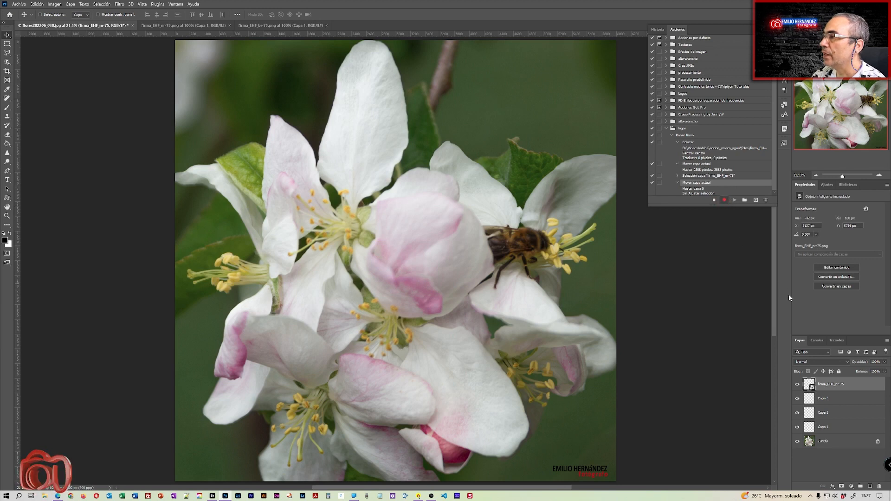
click(841, 426)
click(723, 200)
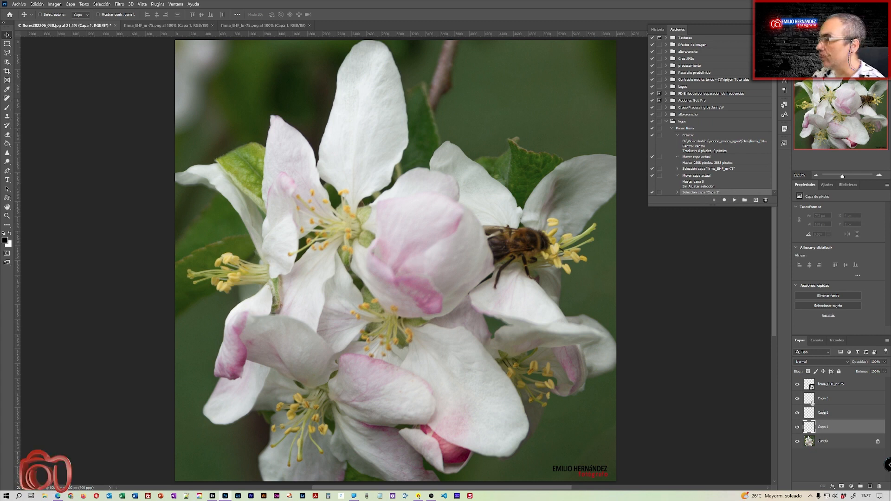
Step: Rename the Capa 2 layer as capa nueva and record its selection in the Poner firma action
double_click(824, 413)
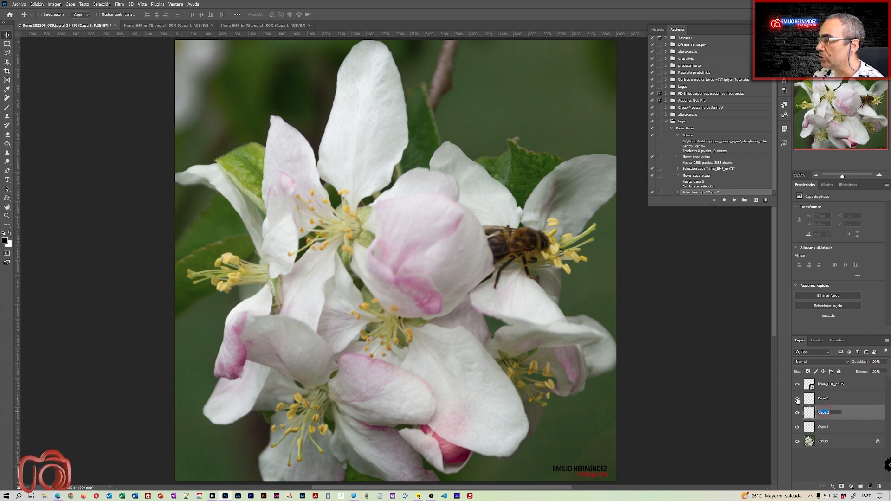
text(capa nueva)
key(Return)
click(836, 430)
click(725, 200)
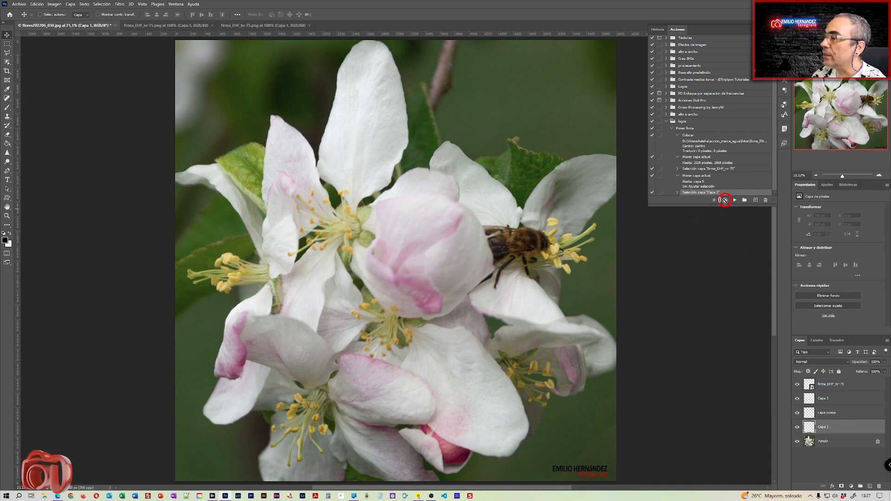
click(823, 418)
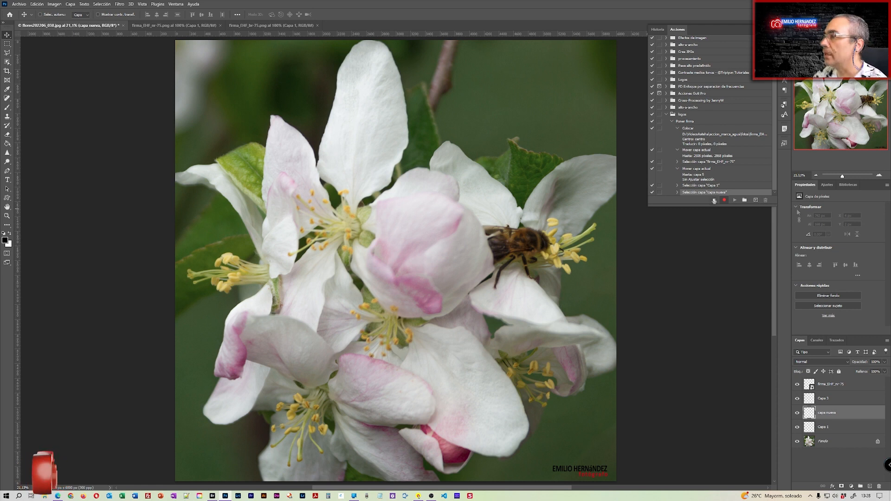
click(715, 201)
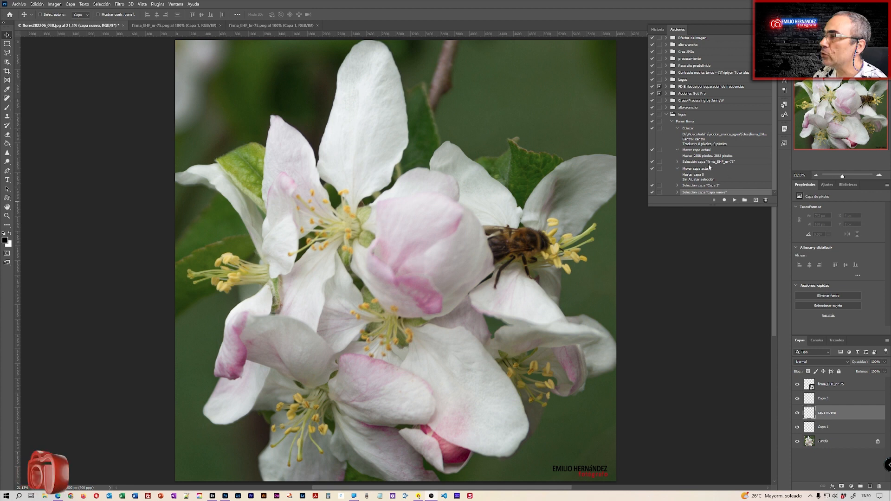
Step: Delete the signature layer's selection command and all remaining commands from the Poner firma action, keeping the empty action
click(693, 162)
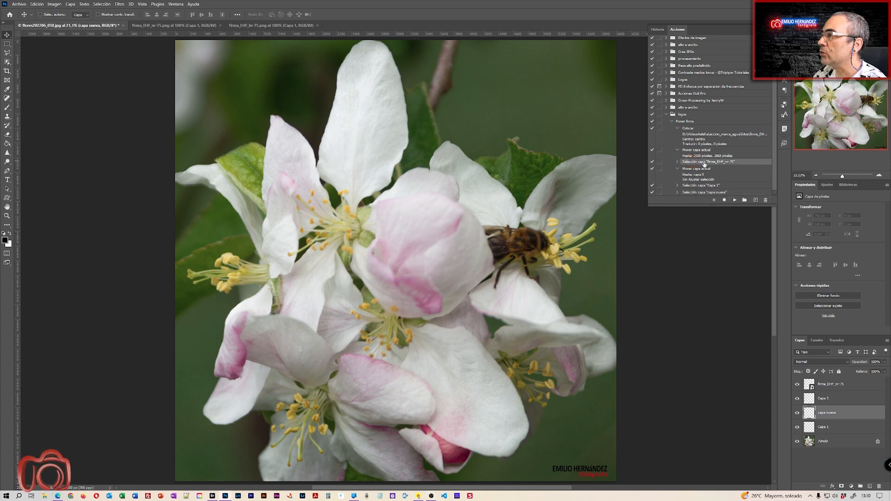
drag(729, 162, 766, 199)
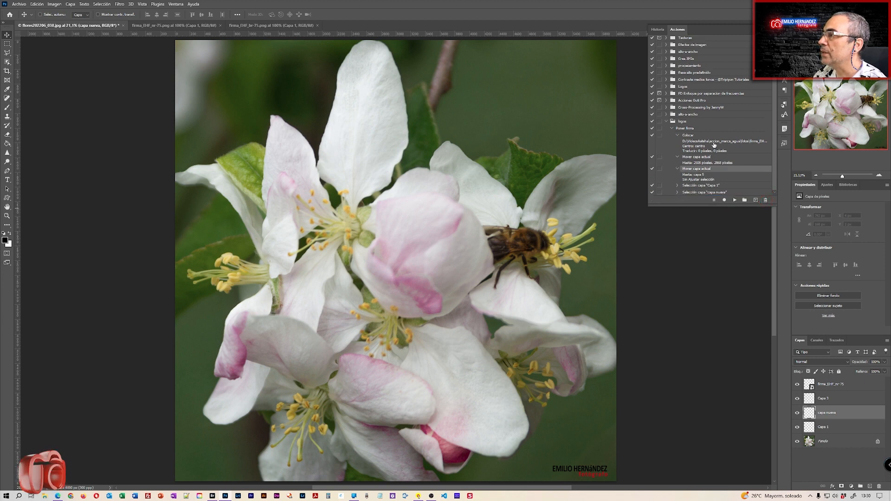
click(688, 135)
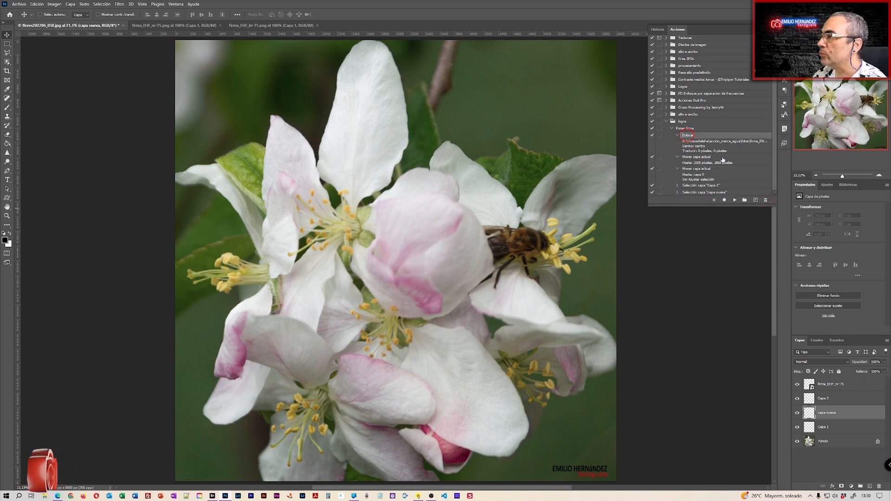
shift+click(694, 192)
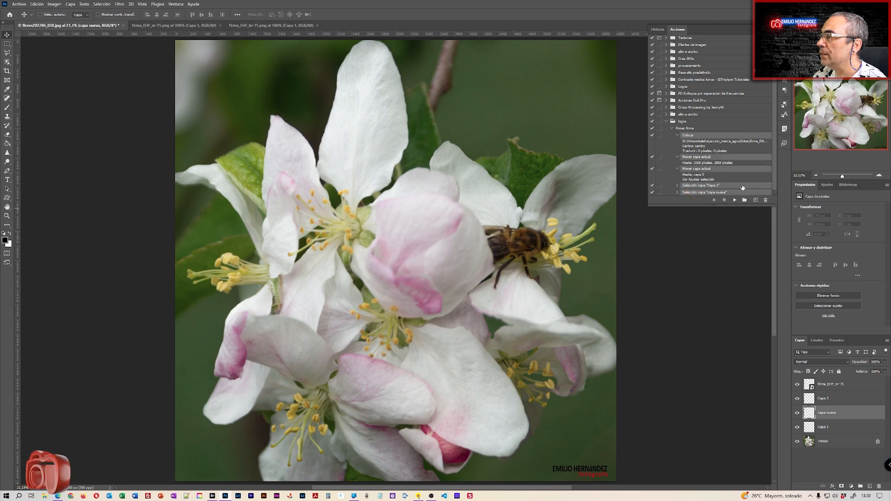
drag(754, 190, 764, 197)
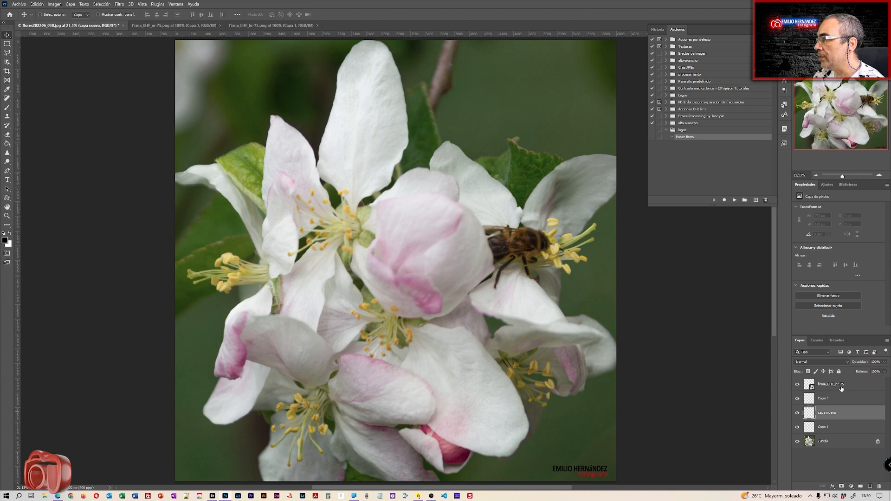
Step: Delete all layers above the Fondo background layer and add three new empty layers in their place
click(850, 427)
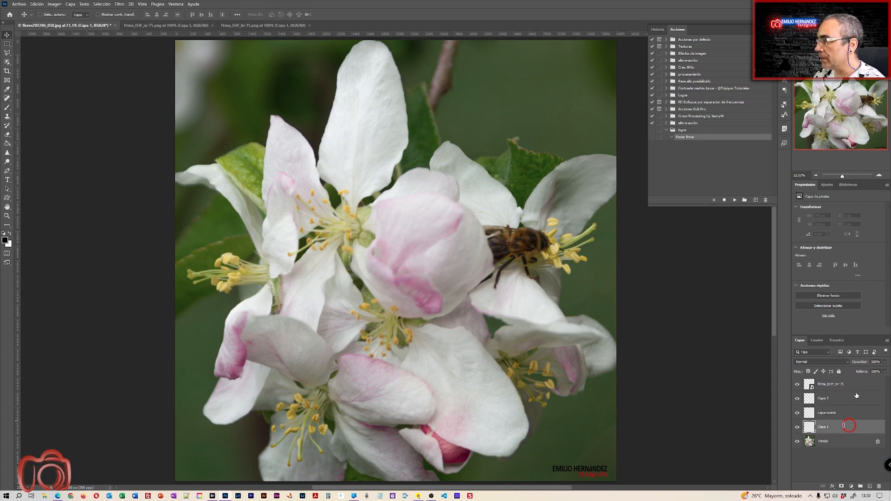
shift+click(854, 386)
drag(854, 386, 879, 486)
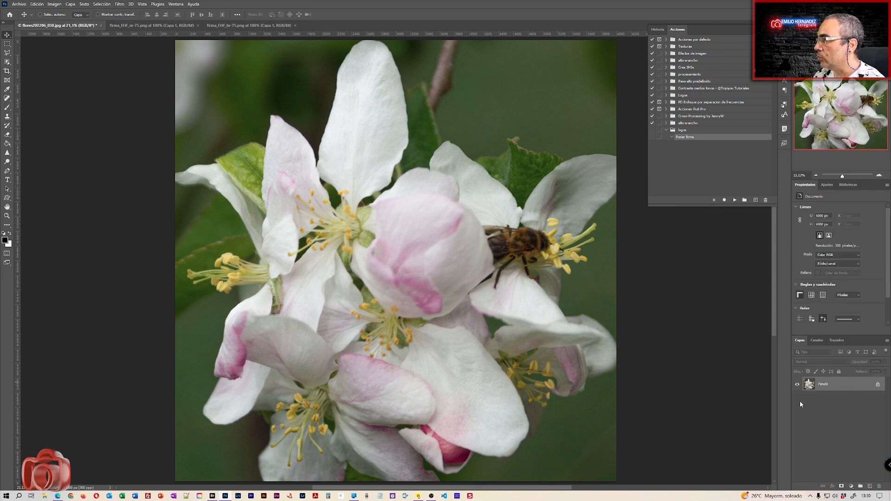
click(870, 486)
click(870, 486)
click(870, 486)
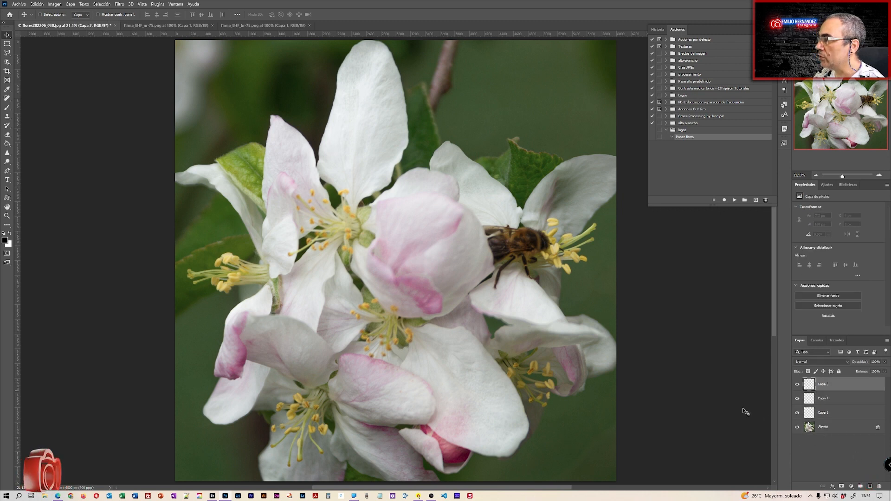
Step: Start recording Poner firma with the Fondo layer selected and place firma_EHF_nr-75.png as an embedded element
click(854, 427)
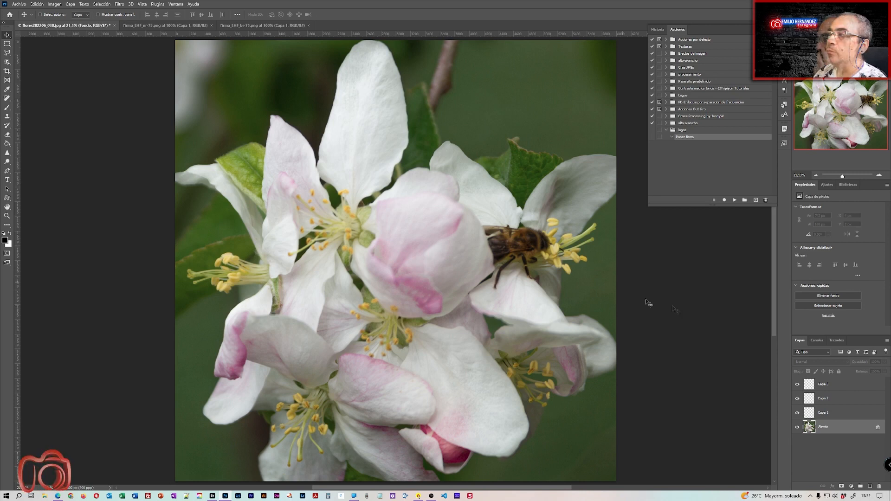
click(724, 200)
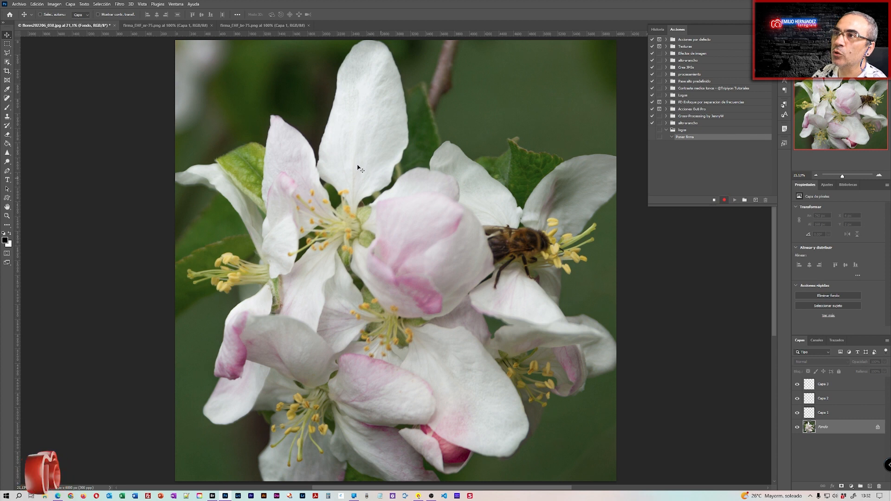
click(19, 4)
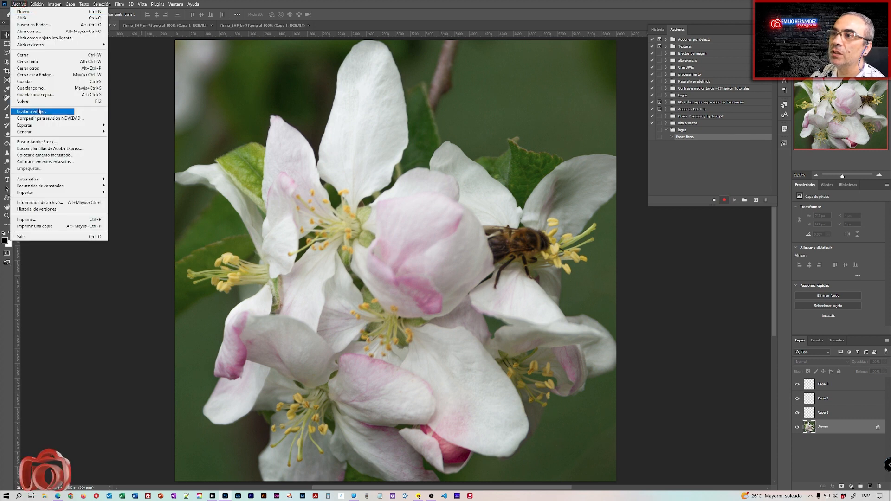
click(61, 158)
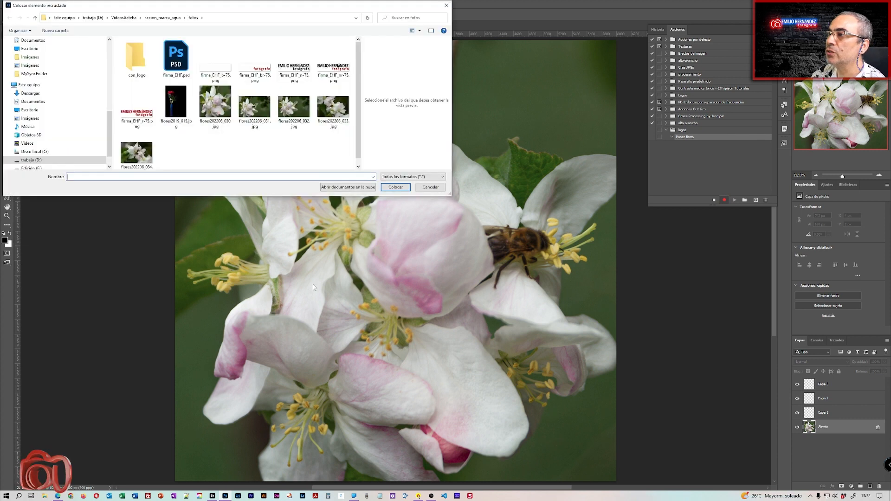
click(332, 73)
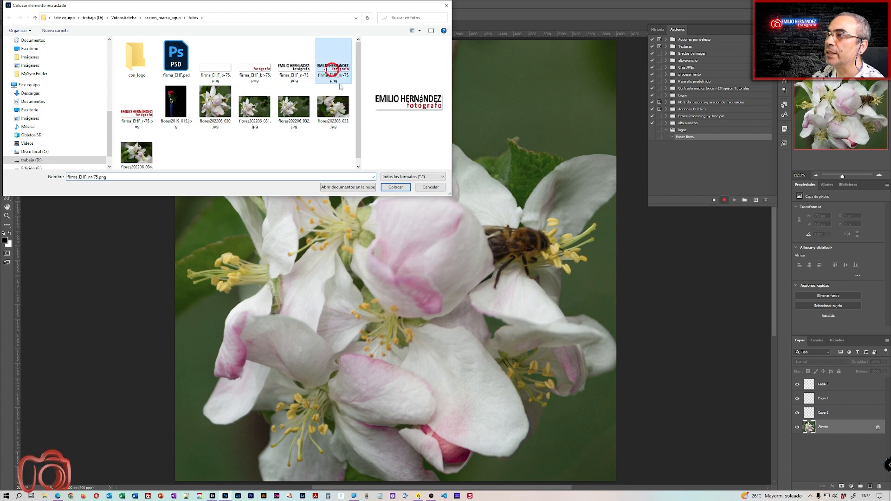
click(396, 187)
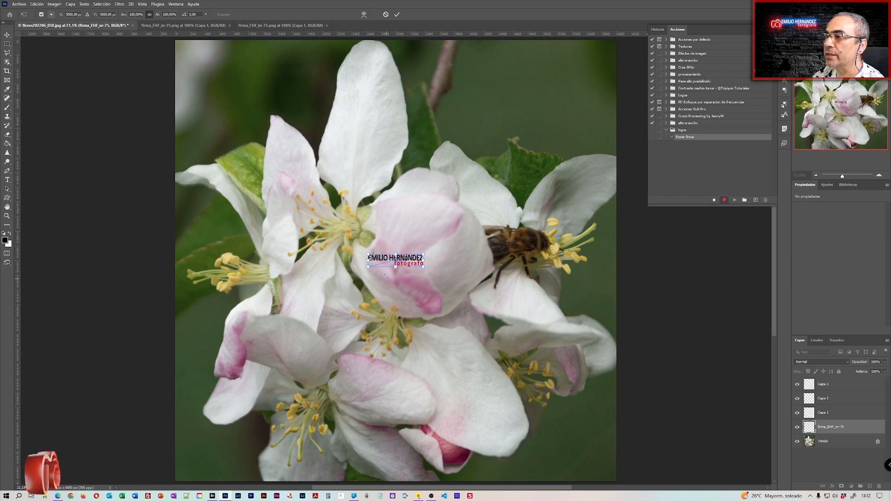
Step: Rename the placed signature layer as FIRMA and stop recording the action
double_click(832, 427)
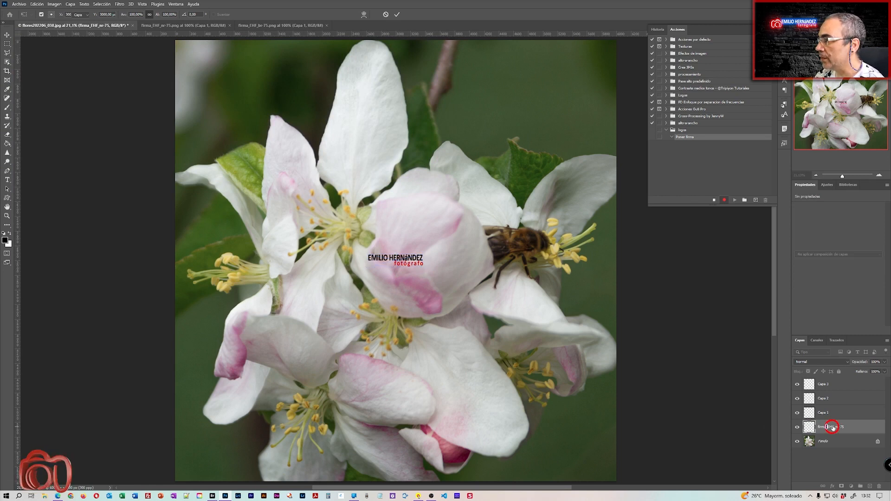
text(FiRMA)
key(Return)
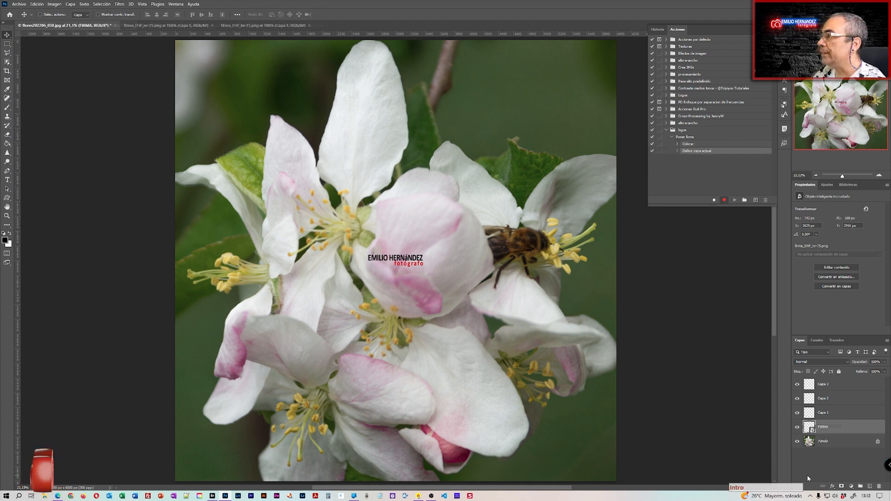
click(714, 200)
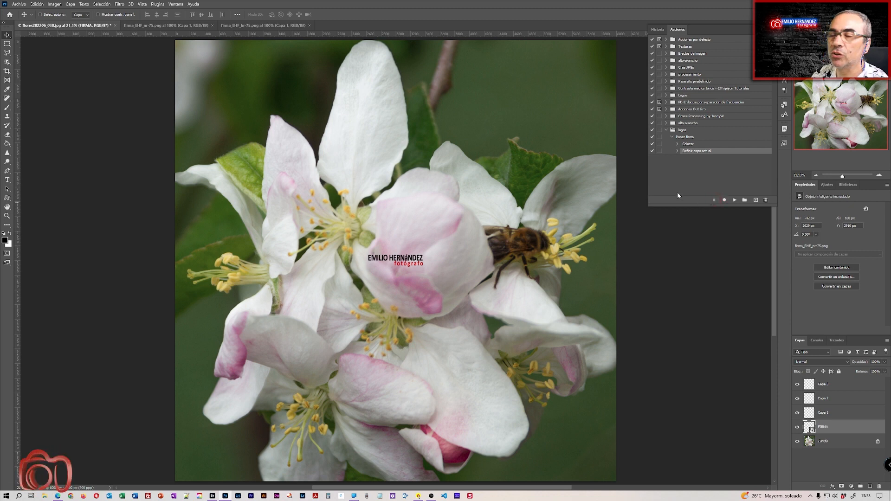
Step: Examine the details of the recorded placement and layer-naming commands in the Poner firma action
click(678, 144)
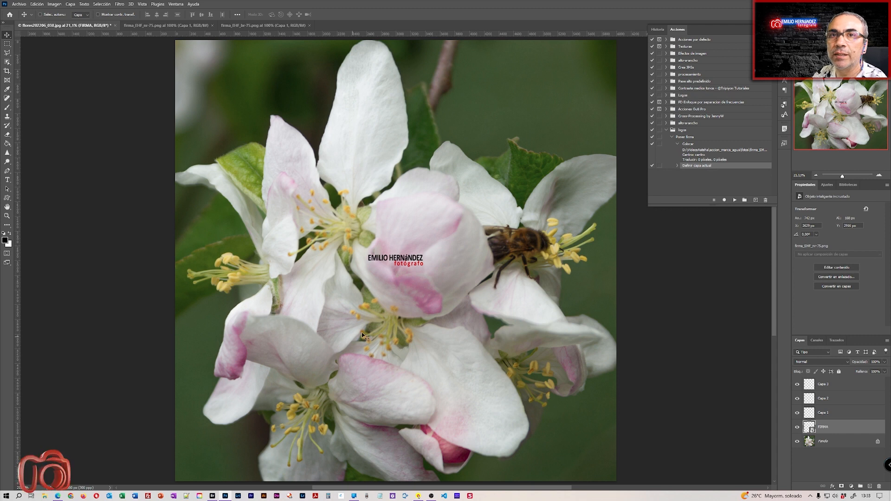
click(678, 144)
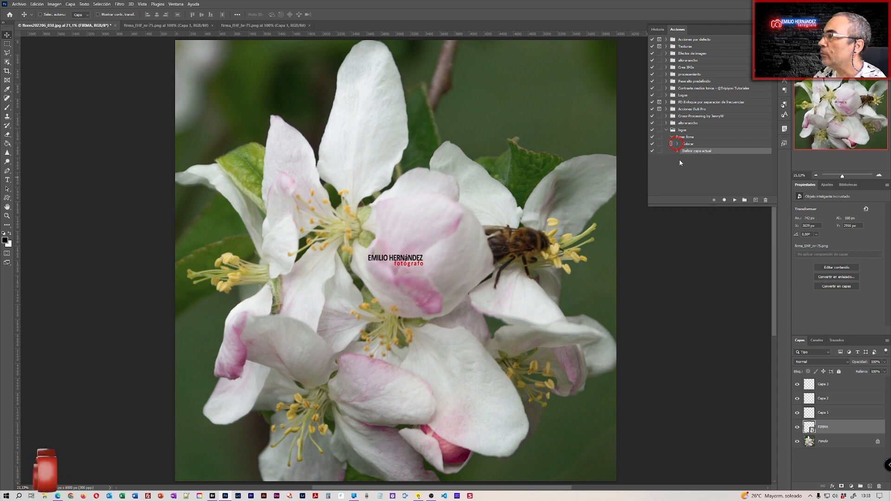
click(677, 150)
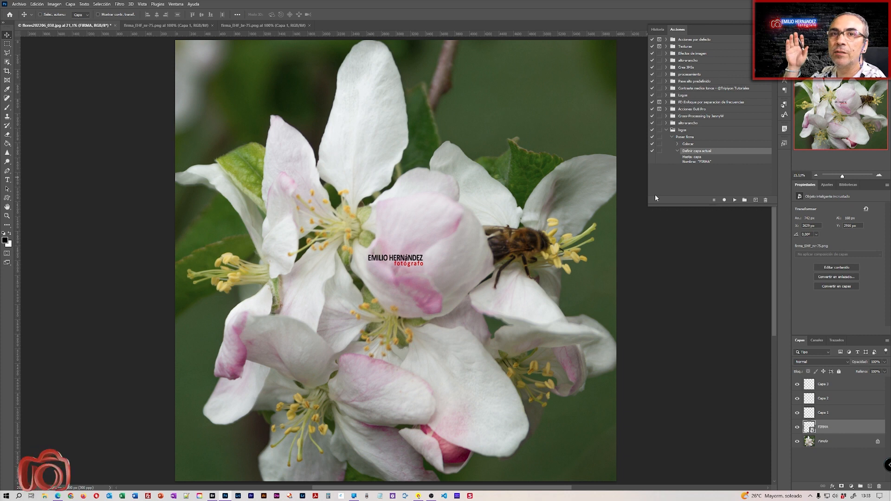
click(666, 95)
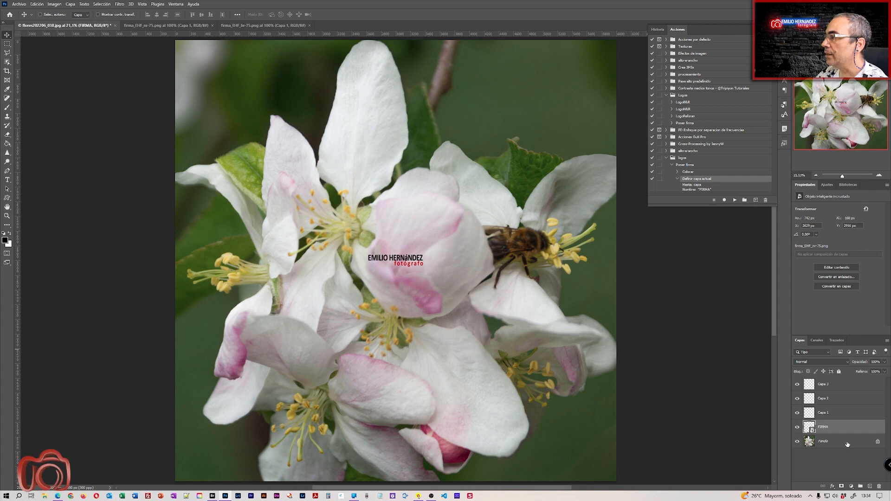
click(667, 95)
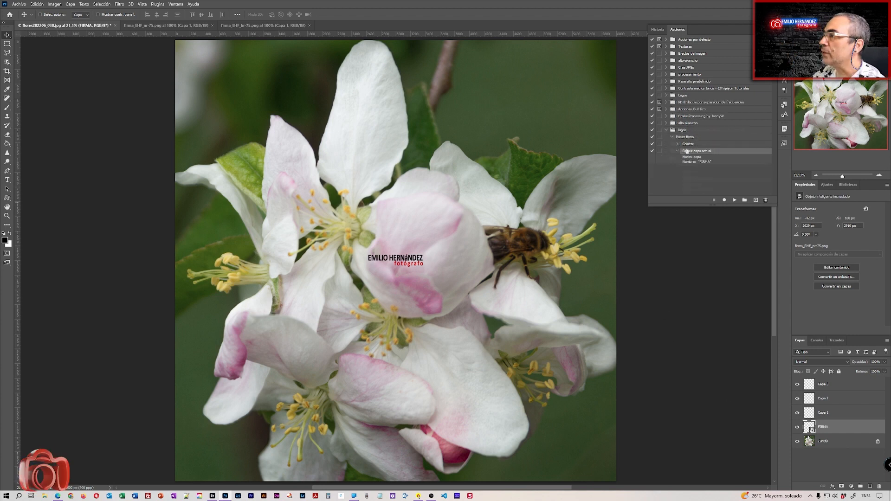
click(678, 151)
Step: Resume recording Poner firma, align the FIRMA layer to the canvas's (Lienzo) right and bottom edges, and stop recording
click(724, 200)
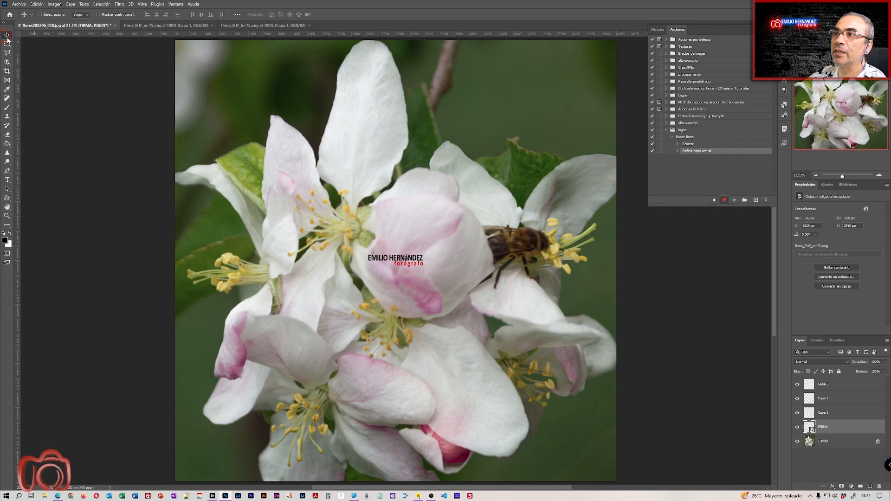
click(237, 14)
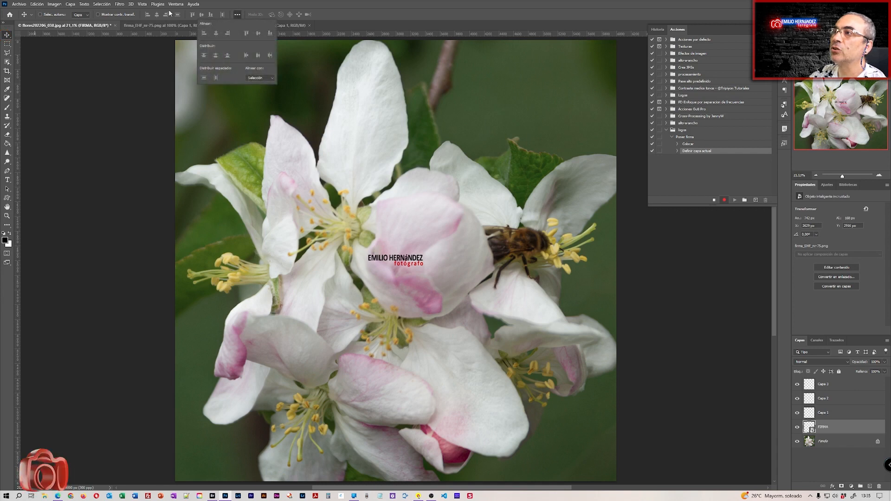
click(271, 78)
click(258, 89)
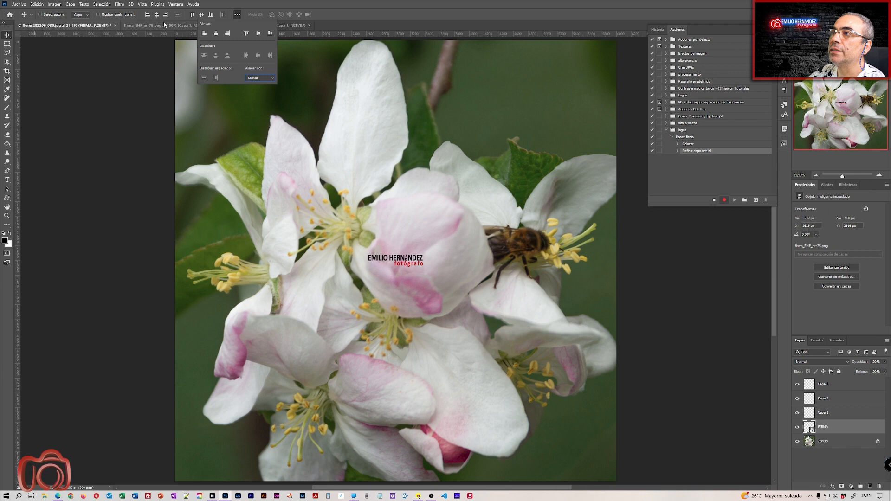
click(229, 34)
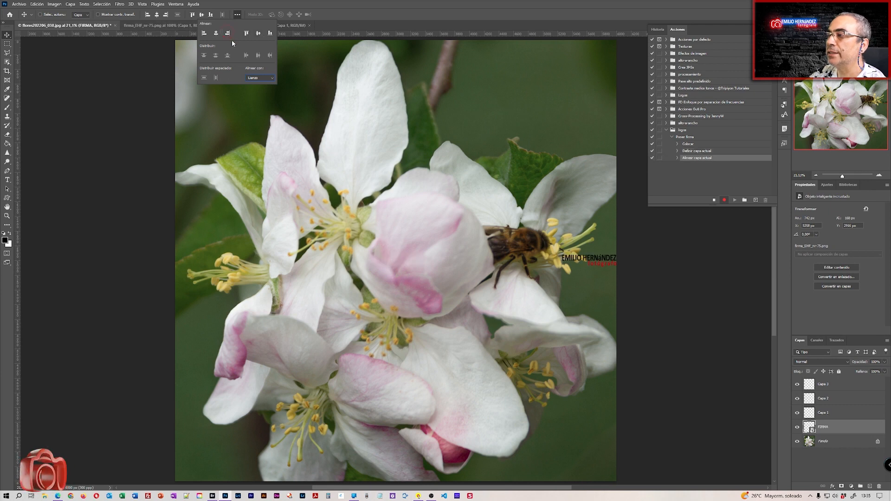
click(270, 33)
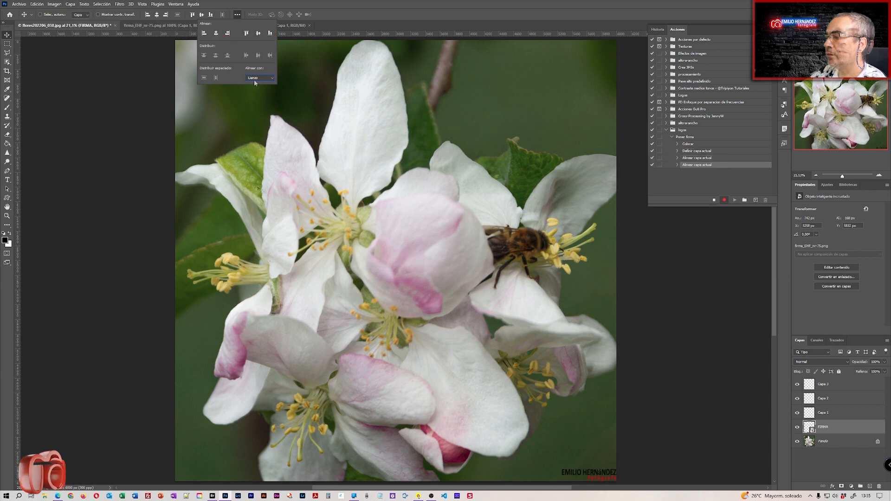
click(715, 201)
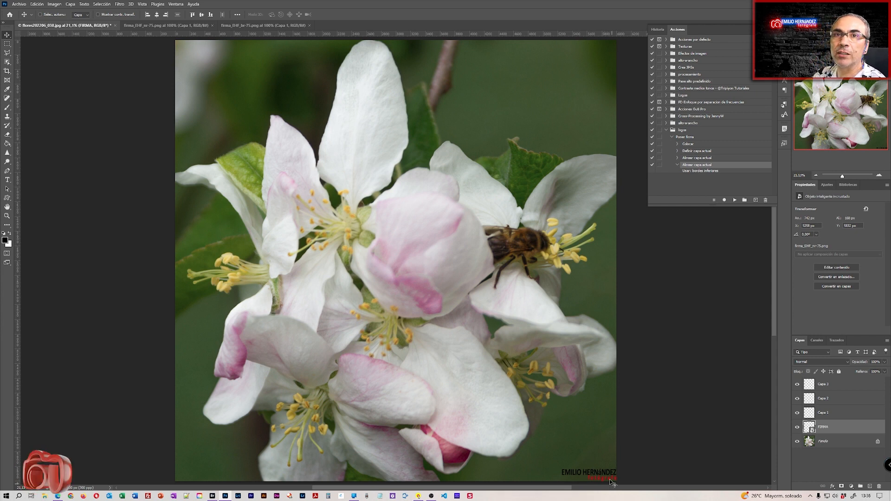
click(679, 166)
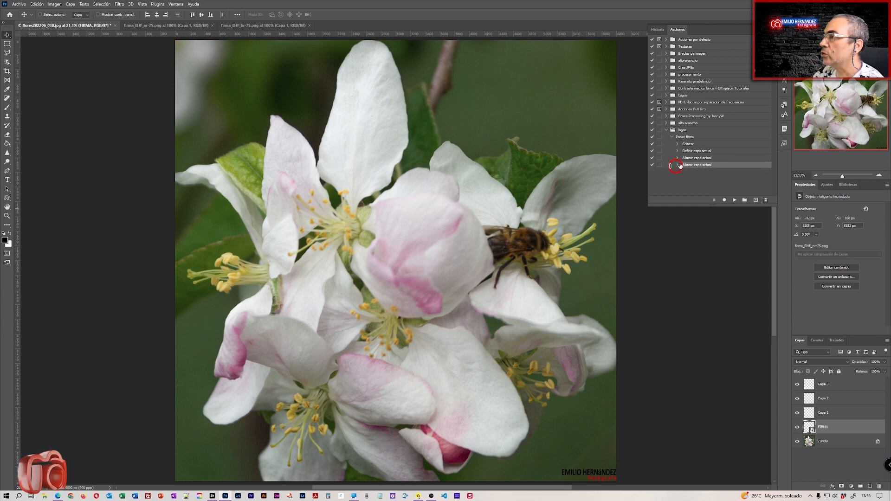
Step: Resume recording, nudge the FIRMA layer 50 px up and 50 px left from the canvas corner, and stop recording
click(724, 201)
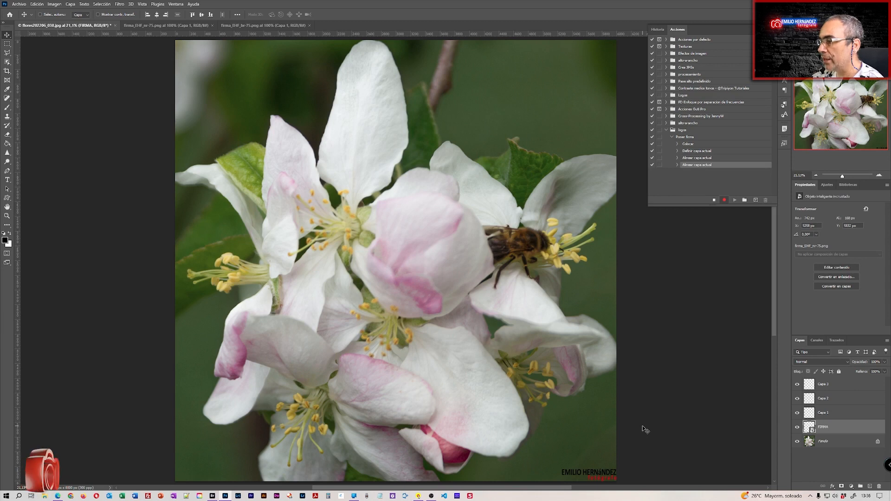
key(Up)
key(Up)
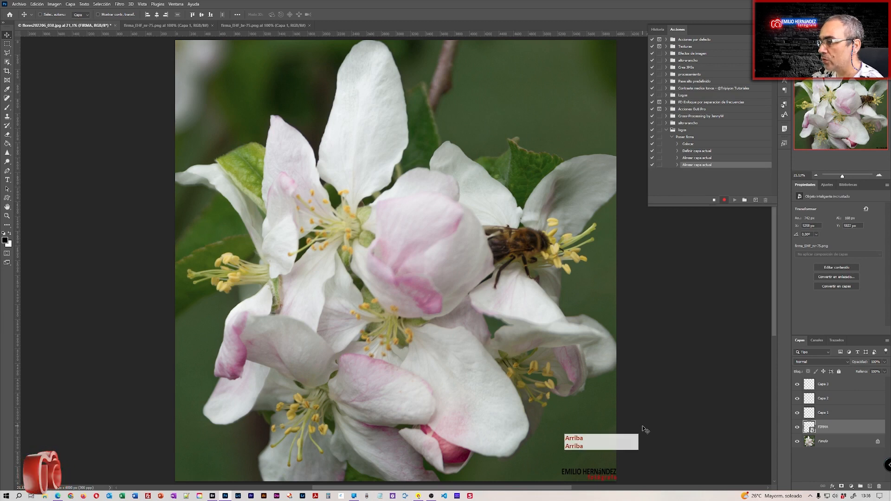
key(Up)
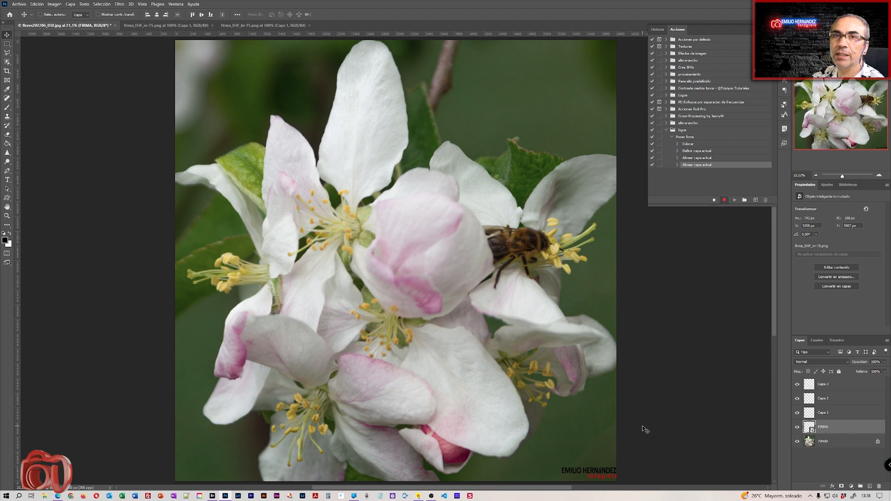
key(Left)
key(Left)
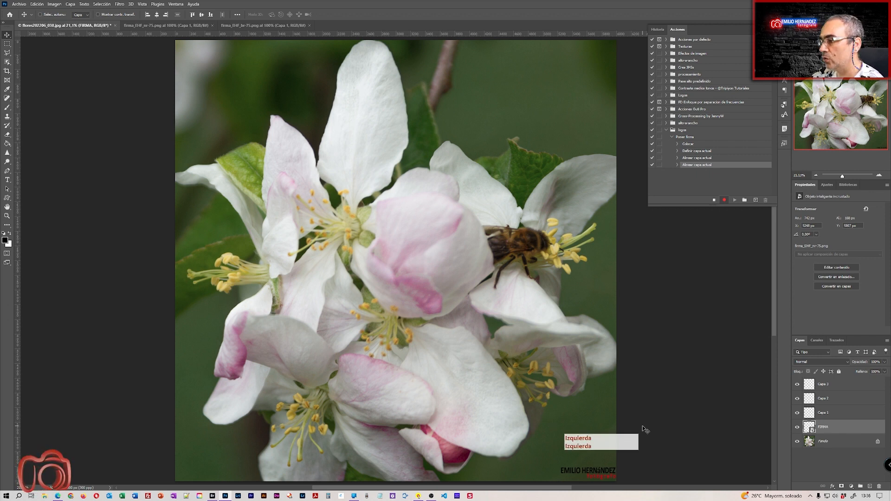
key(Left)
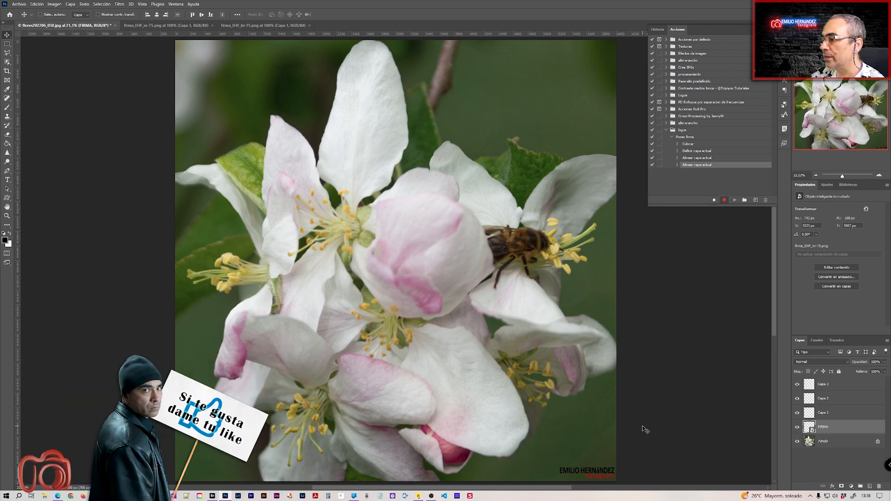
key(Up)
key(Up)
key(Up)
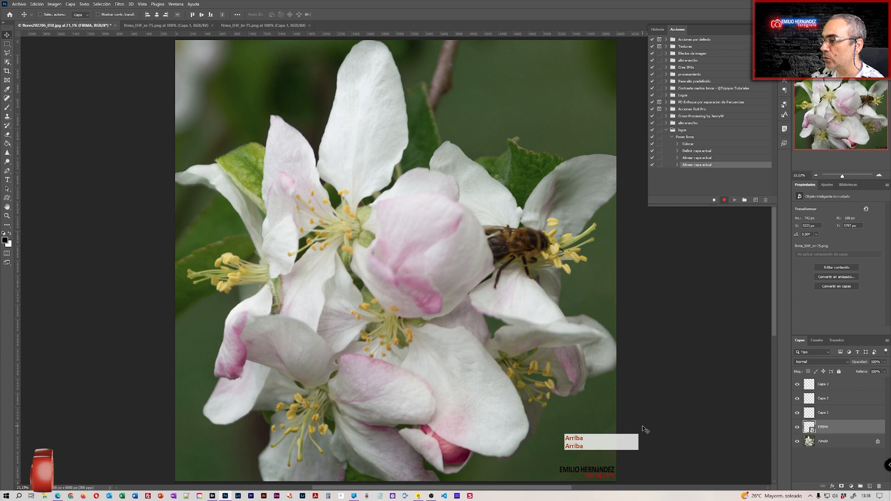
key(Up)
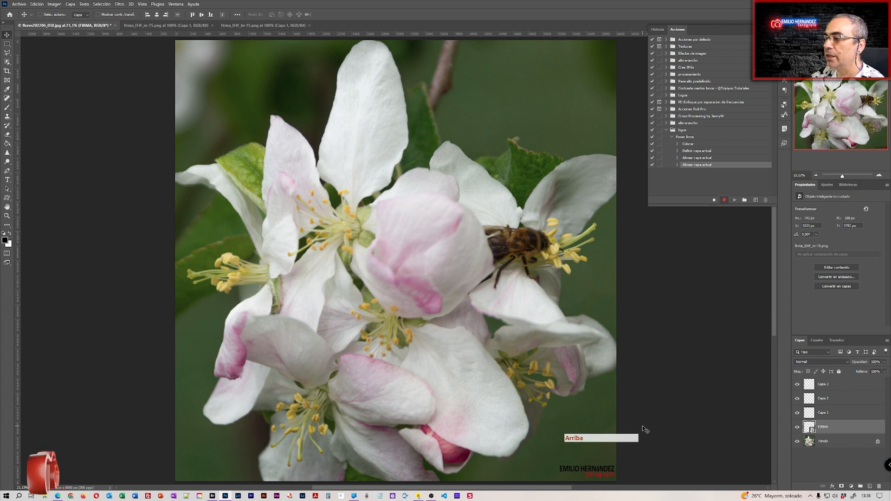
key(Left)
key(Left)
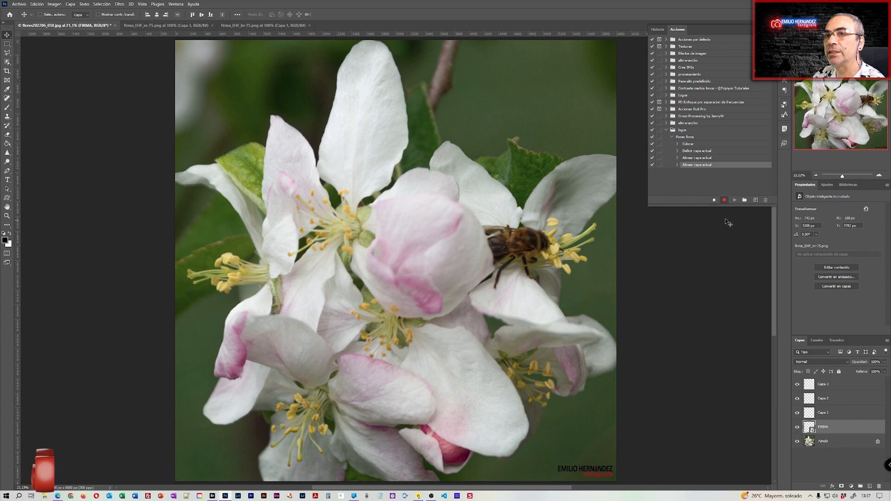
click(714, 199)
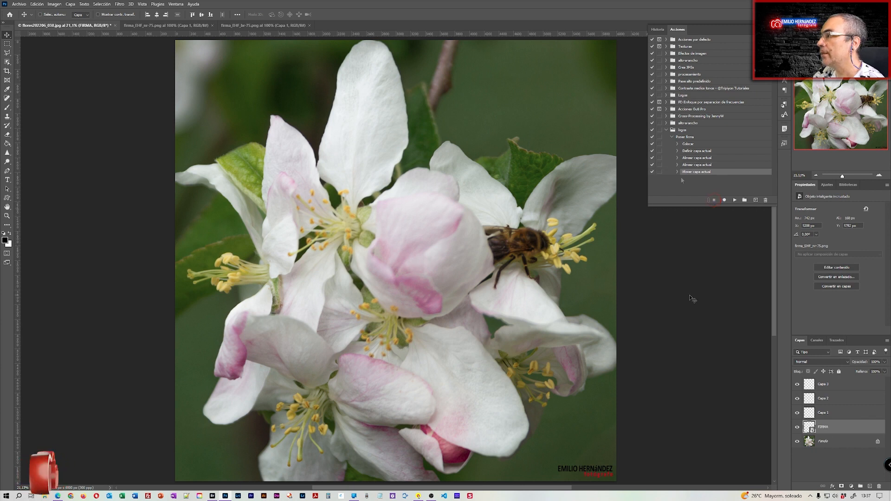
click(677, 172)
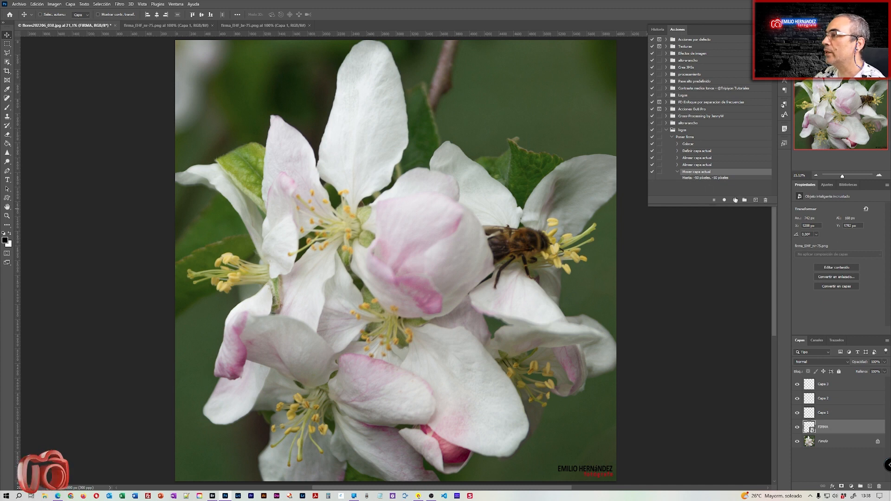
Step: Resume recording, bring the FIRMA layer to the front of the layer stack, and stop recording
click(725, 200)
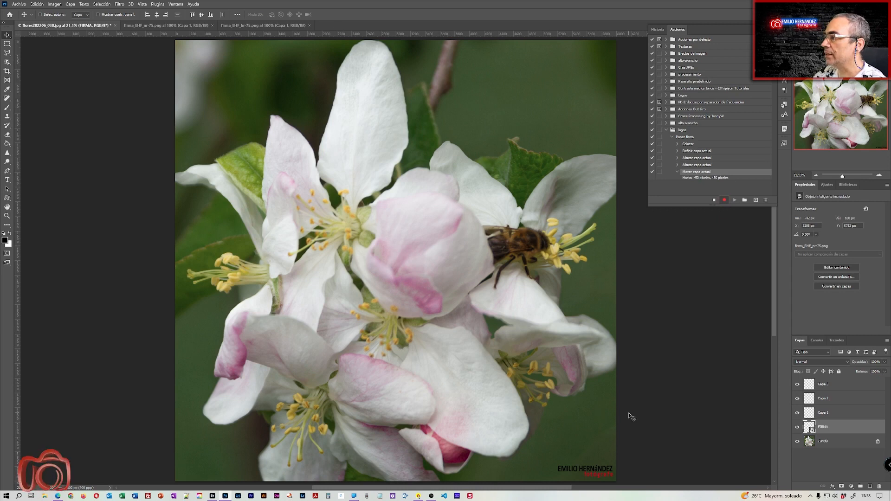
click(70, 4)
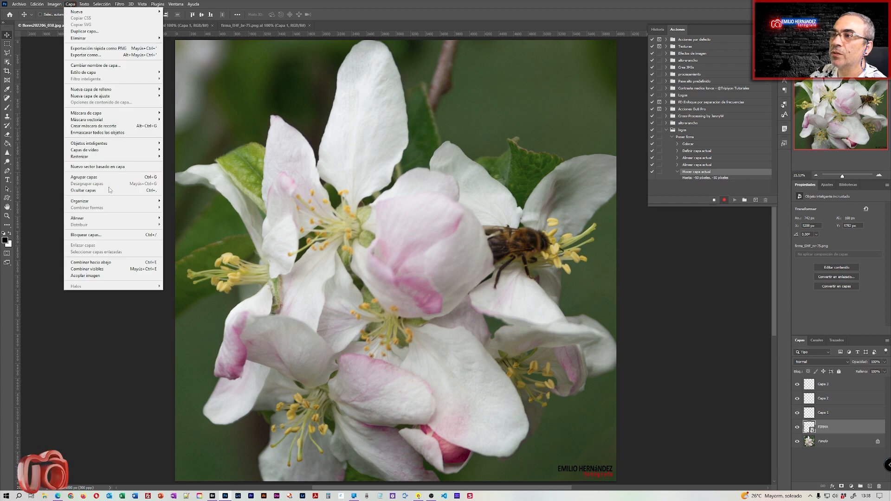
mouse_move(120, 204)
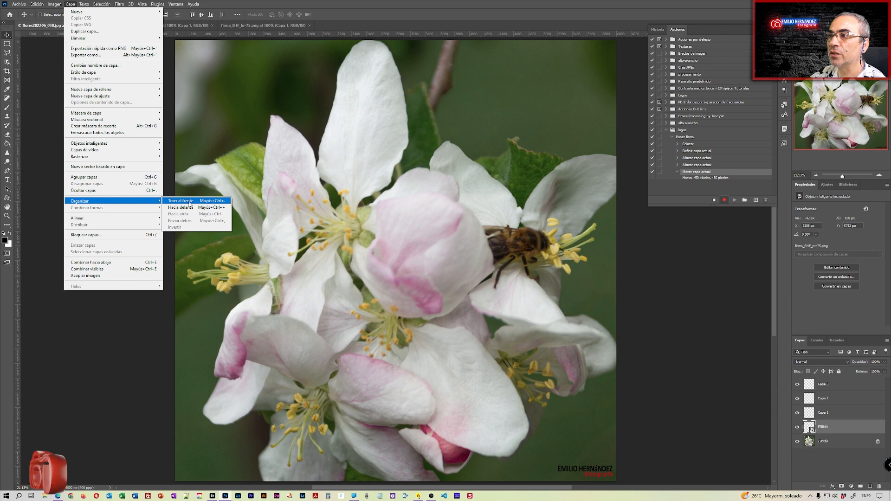
click(189, 202)
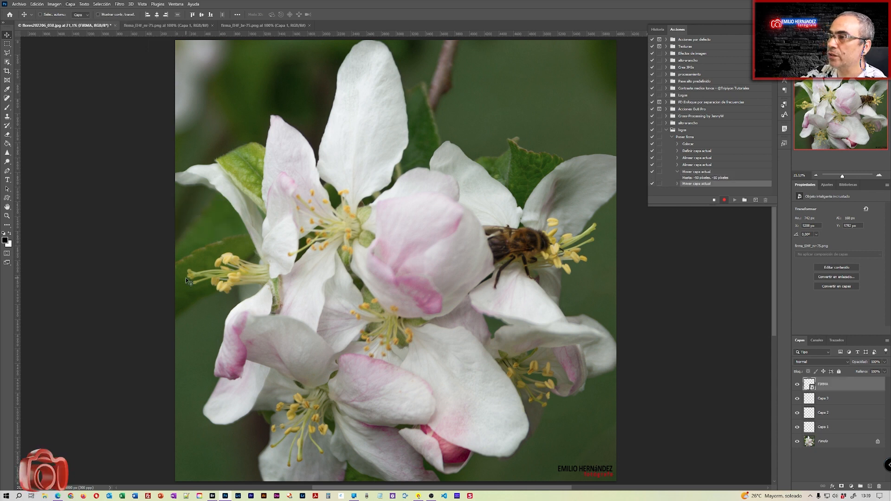
click(713, 201)
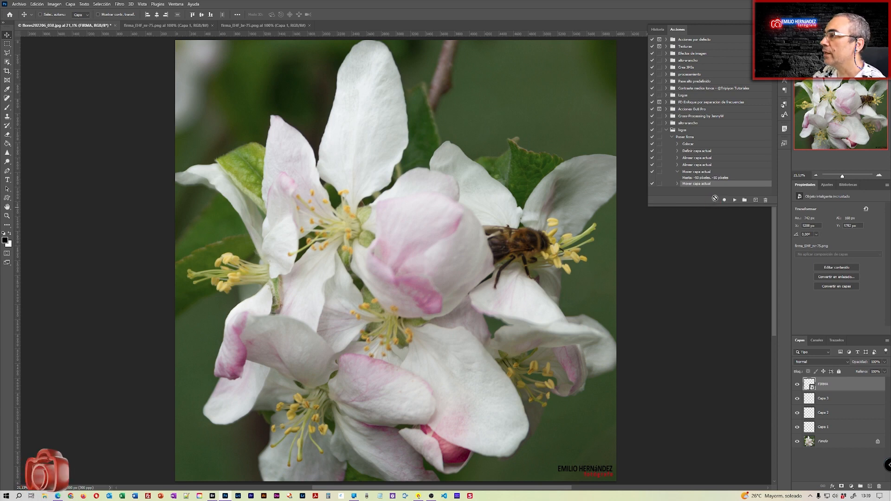
Step: Examine the details of every recorded command in the Poner firma action
click(678, 184)
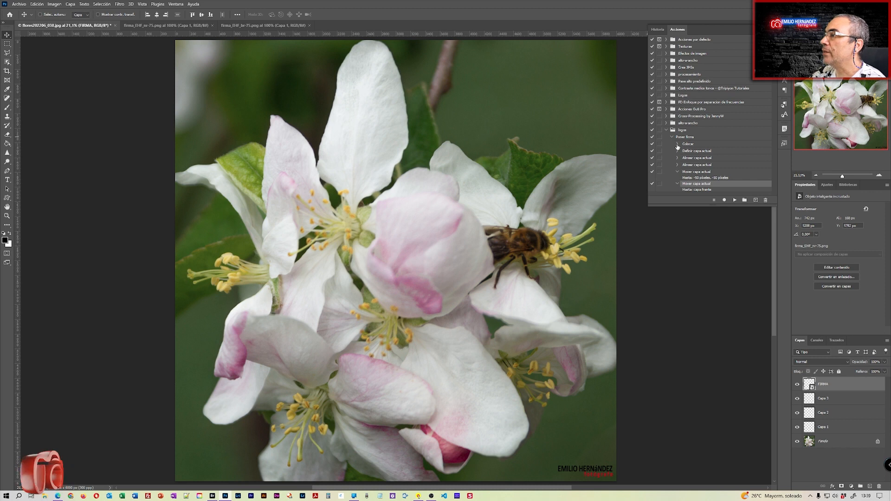
click(677, 165)
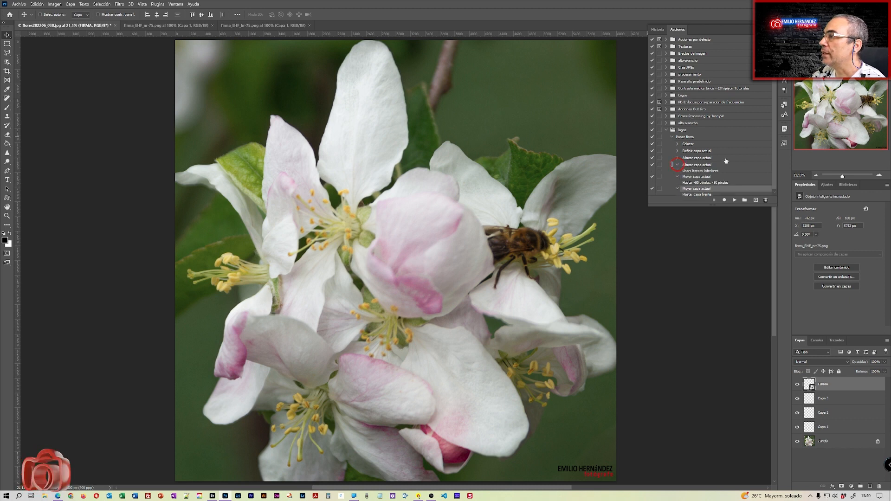
click(677, 158)
click(678, 151)
click(678, 144)
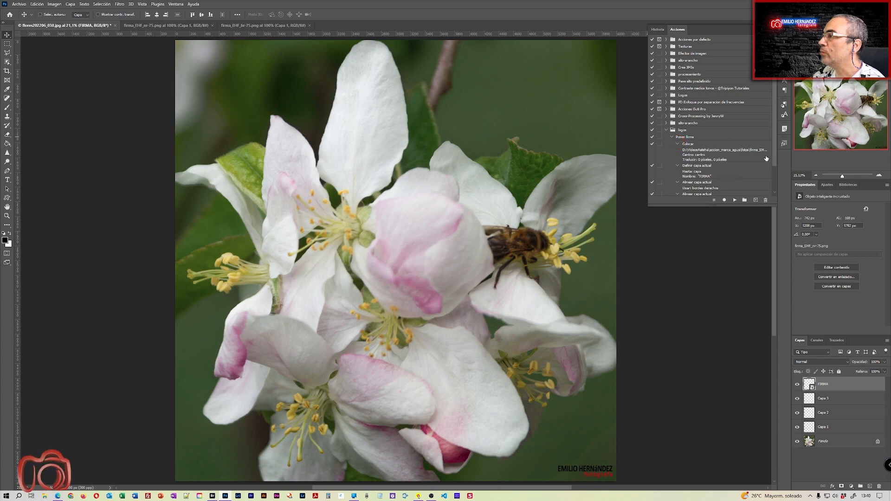
drag(774, 154, 774, 173)
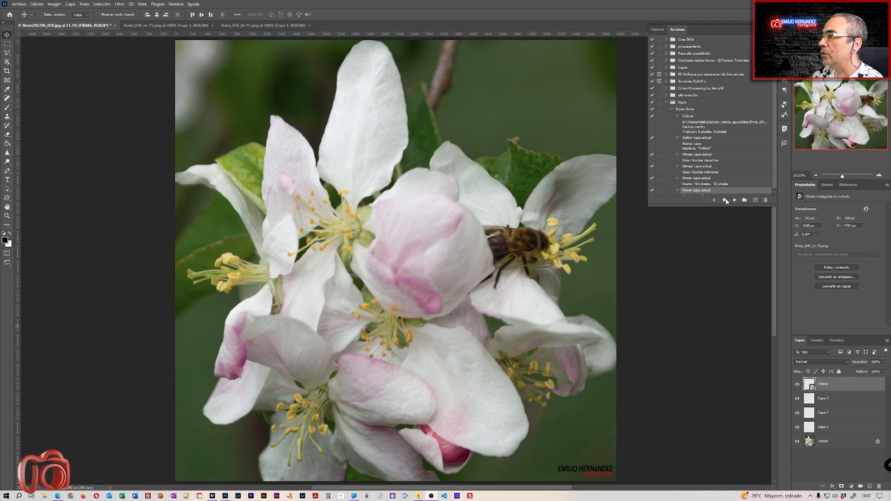
scroll(776, 174, down, 1)
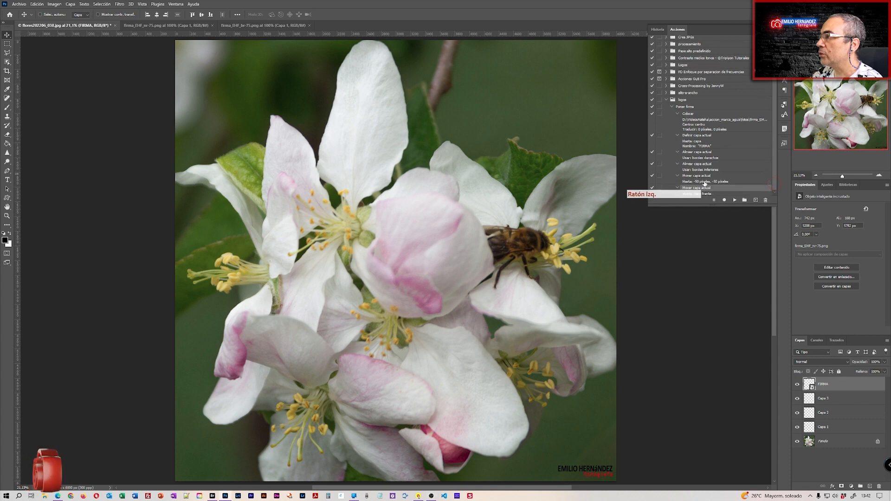
Step: Resume recording and apply the Resplandor exterior layer style to the FIRMA layer
click(725, 200)
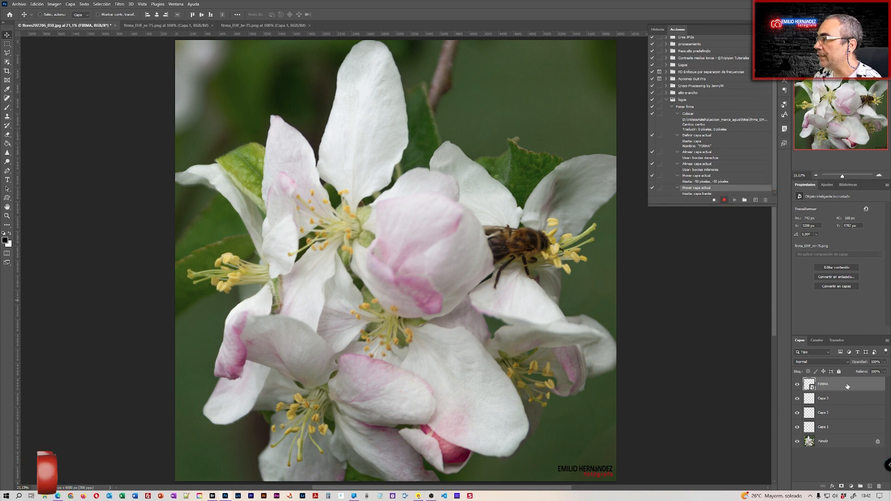
double_click(875, 384)
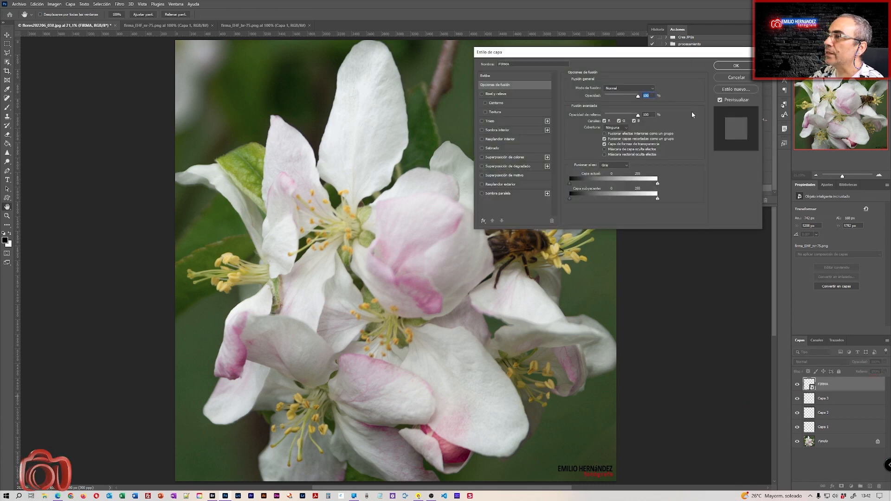
click(482, 185)
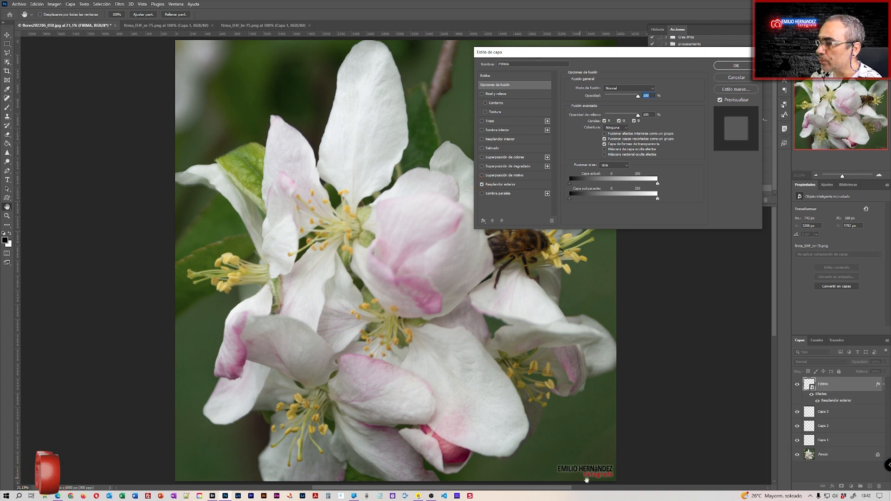
click(722, 65)
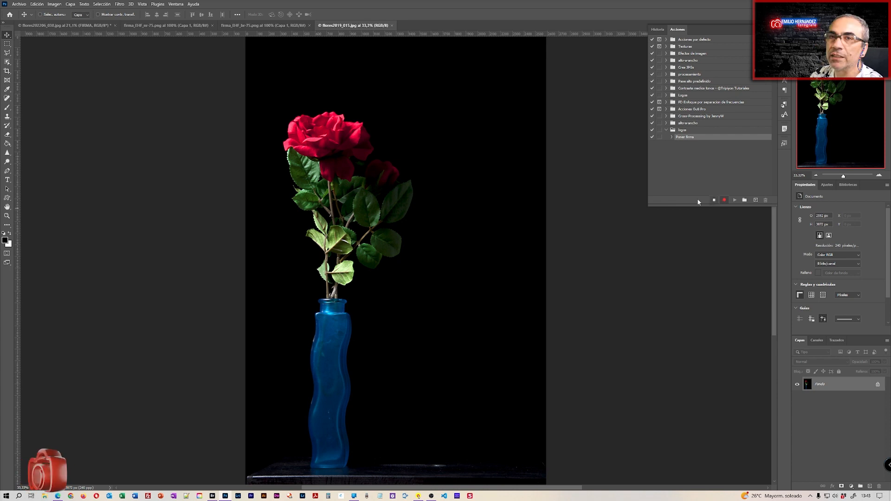
Step: Stop recording and play the Poner firma action on the red rose photo
click(715, 200)
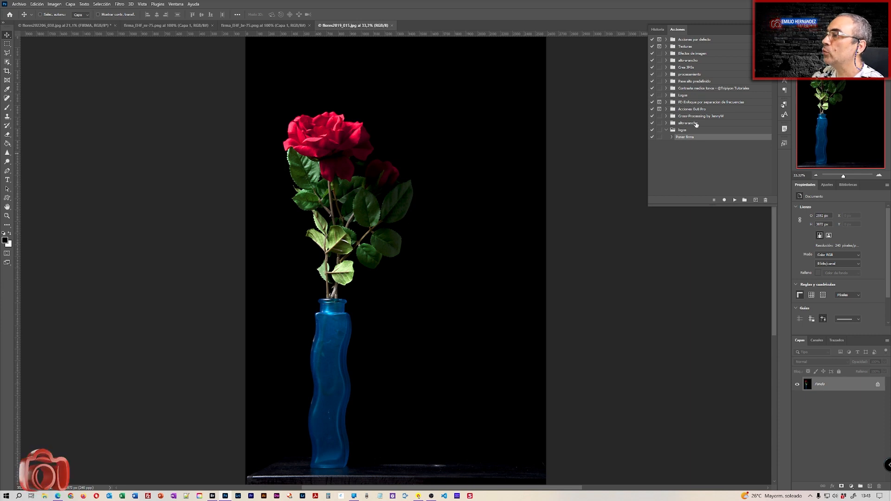
click(735, 201)
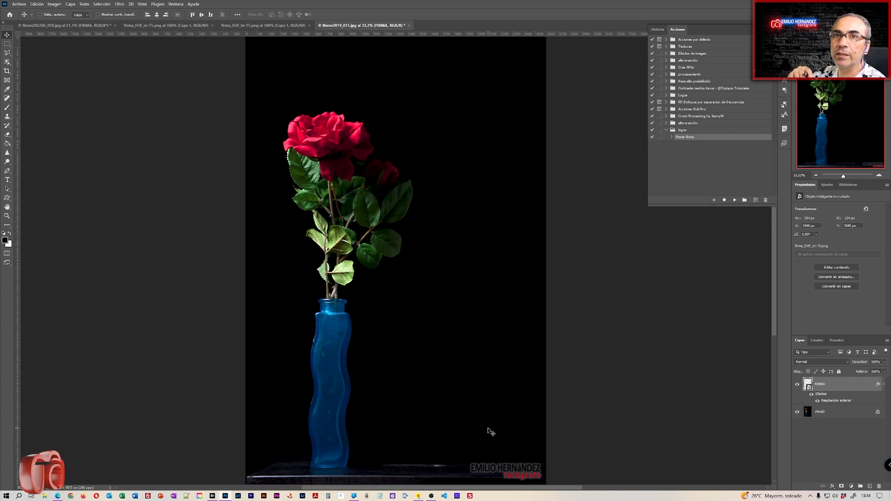
Step: Rename the Poner firma action as Poner firma negra
drag(756, 190, 765, 200)
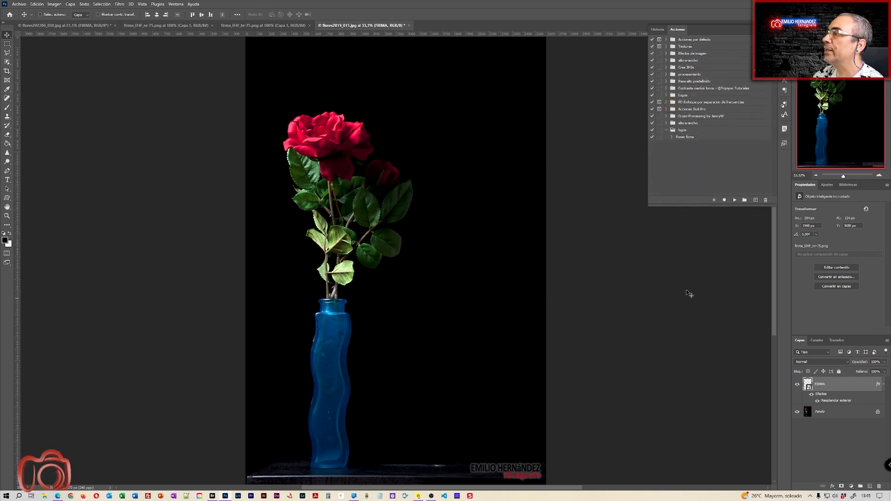
double_click(688, 137)
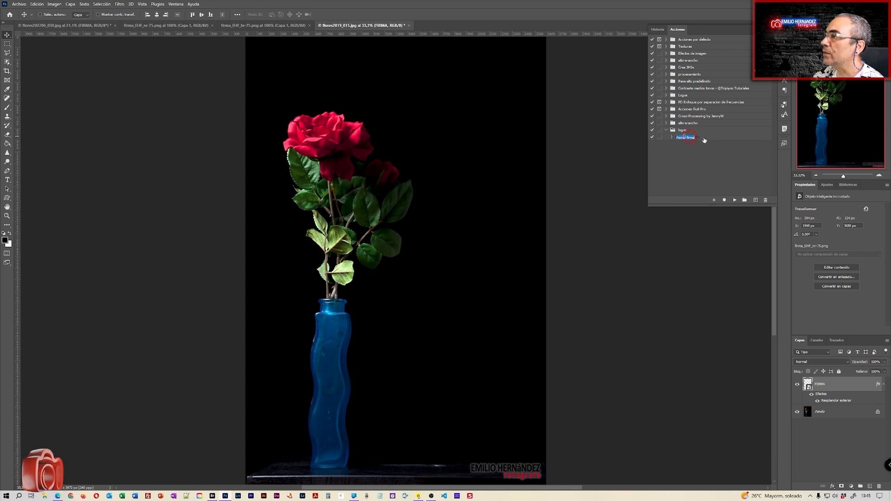
double_click(701, 138)
key(End)
text(negra)
key(Return)
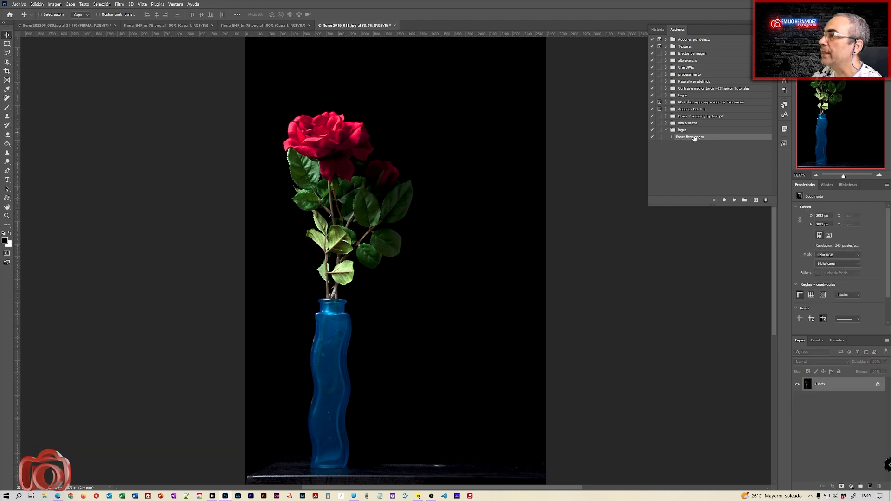
Step: Duplicate the Poner firma negra action and rename the copy as Poner firma blanca
drag(695, 139, 754, 195)
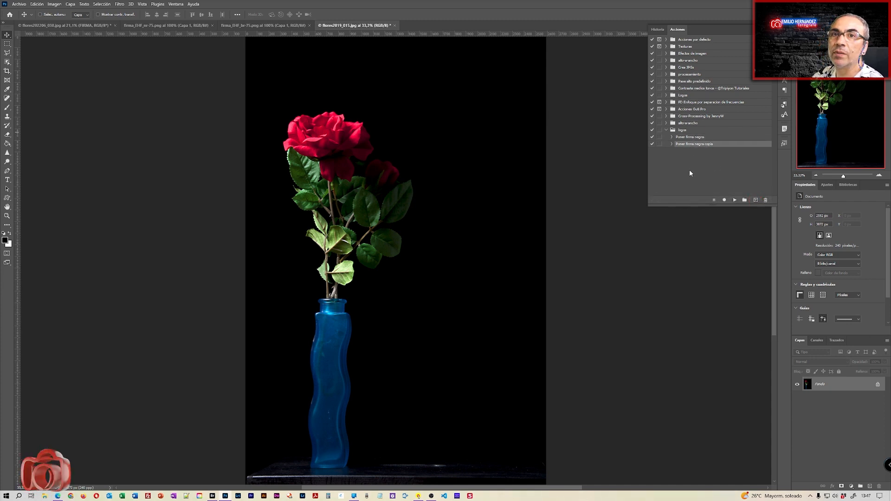
double_click(698, 144)
drag(696, 145, 727, 143)
key(BackSpace)
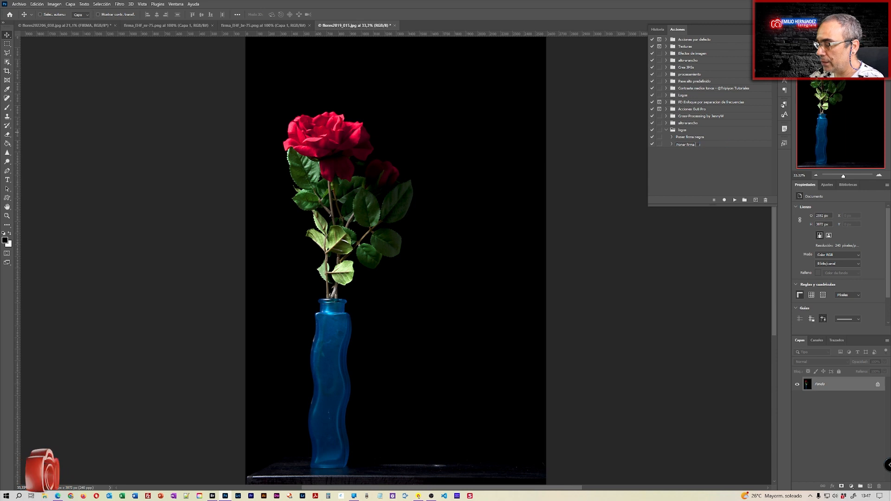
text(blanca)
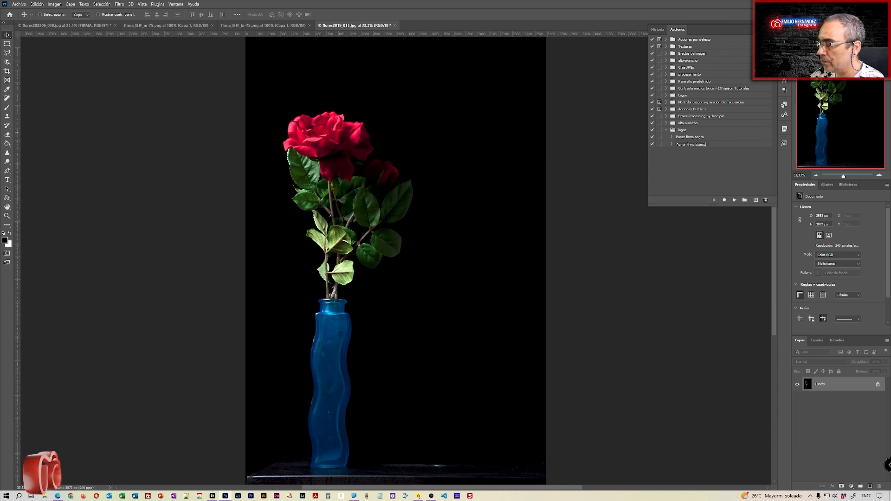
key(Return)
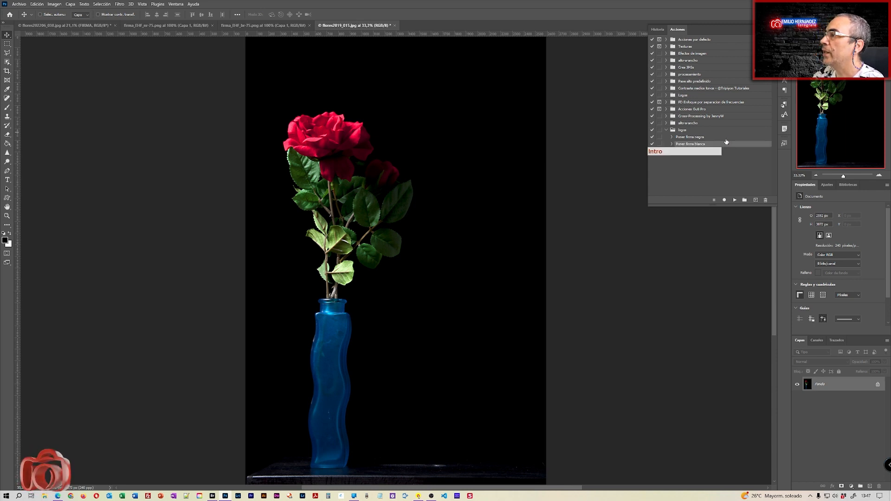
Step: Re-record the Colocar command of Poner firma blanca so it places firma_EHF_br-75.png, and stop recording
click(672, 144)
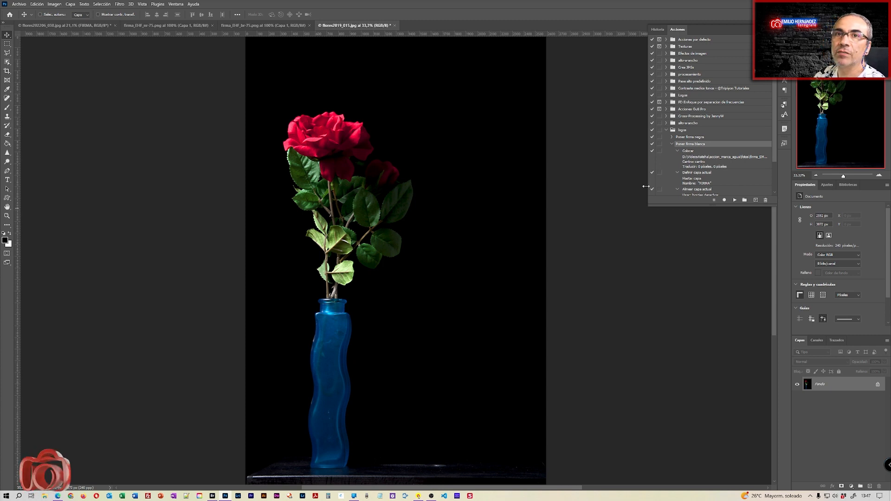
double_click(729, 156)
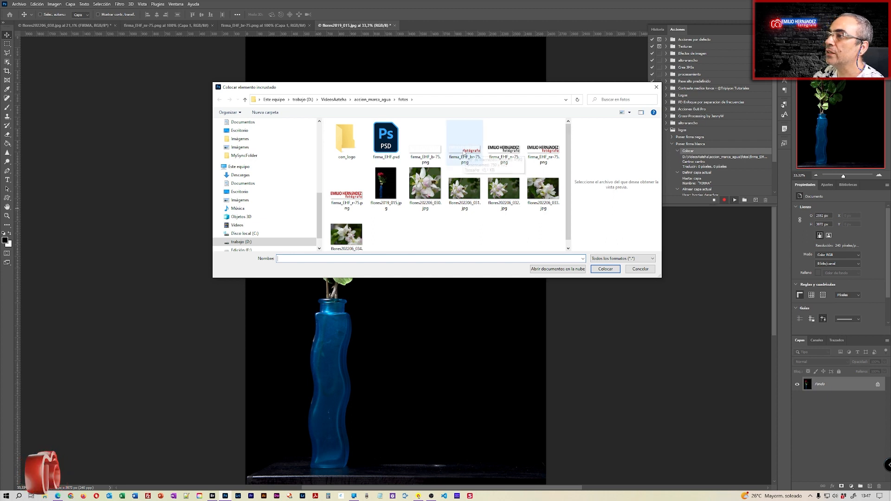
click(467, 147)
double_click(470, 143)
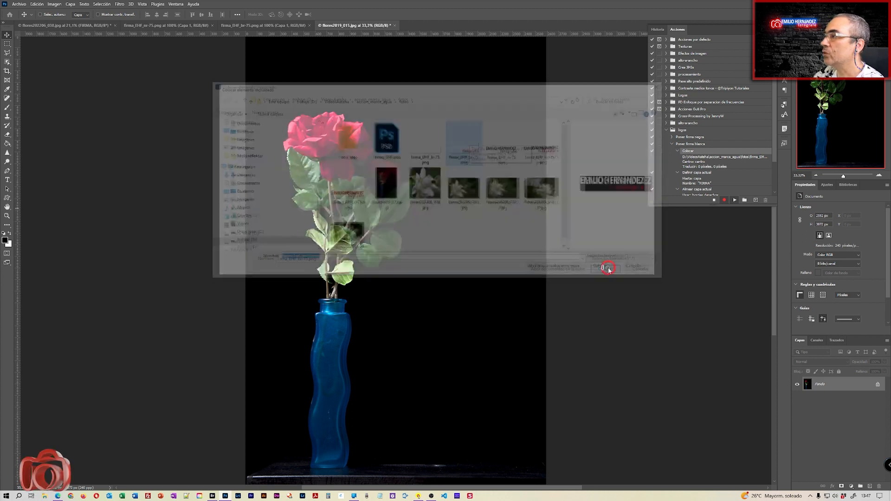
click(714, 200)
Step: Delete the placed signature layer from the rose photo and play the Poner firma blanca action on it
click(863, 380)
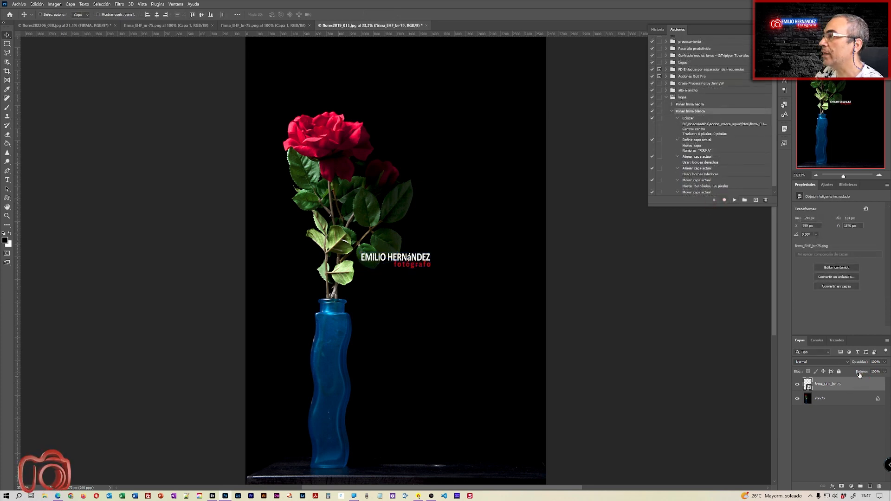
drag(867, 385, 878, 486)
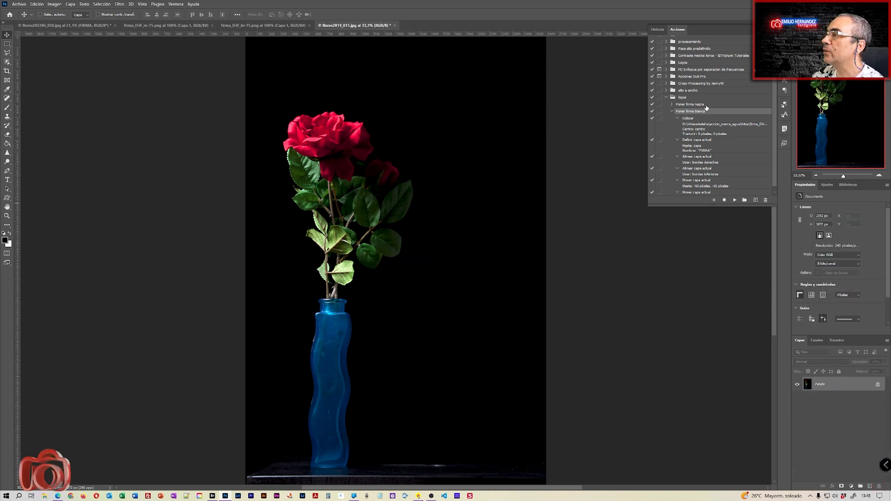
click(734, 200)
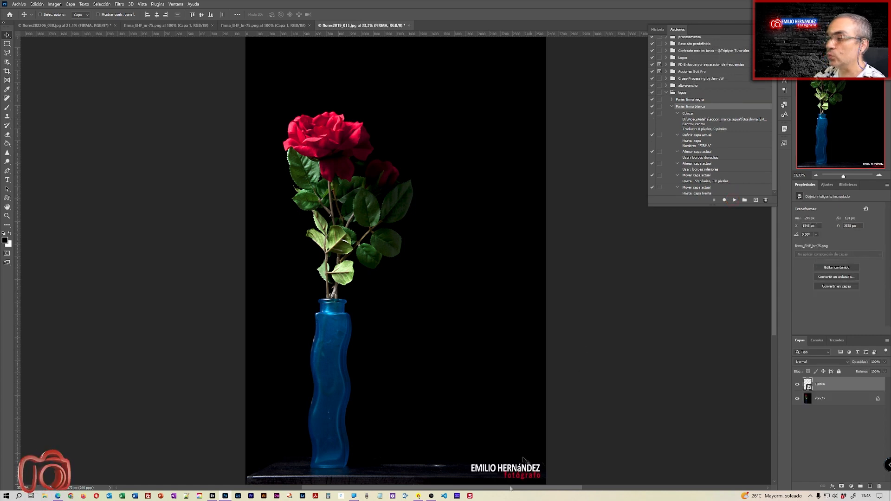
click(671, 107)
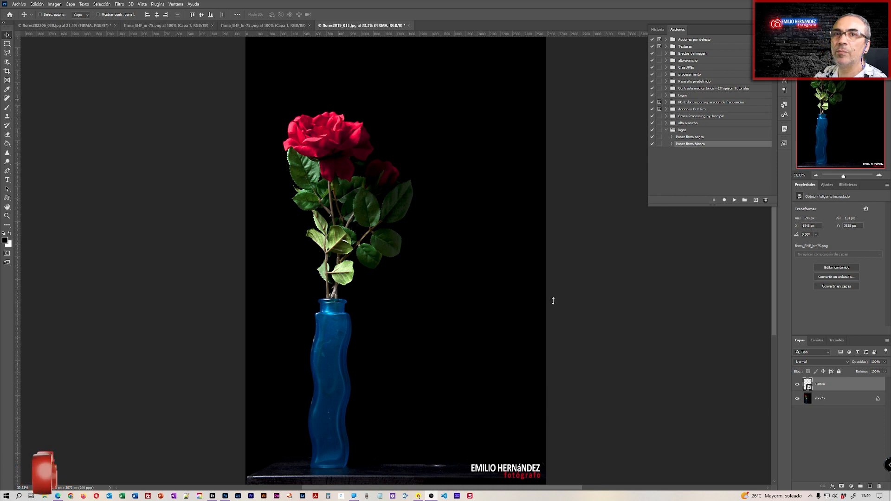
Step: Enable the dialog pause for the Colocar command in the Poner firma negra action
click(692, 138)
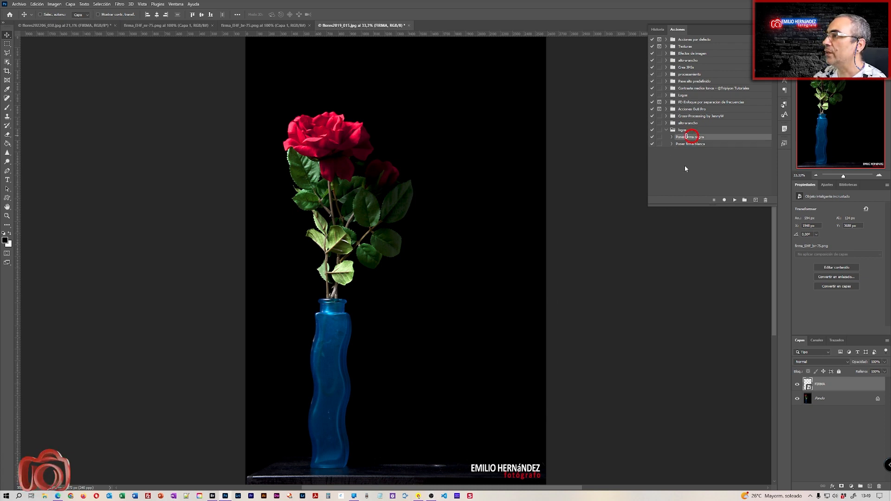
click(672, 138)
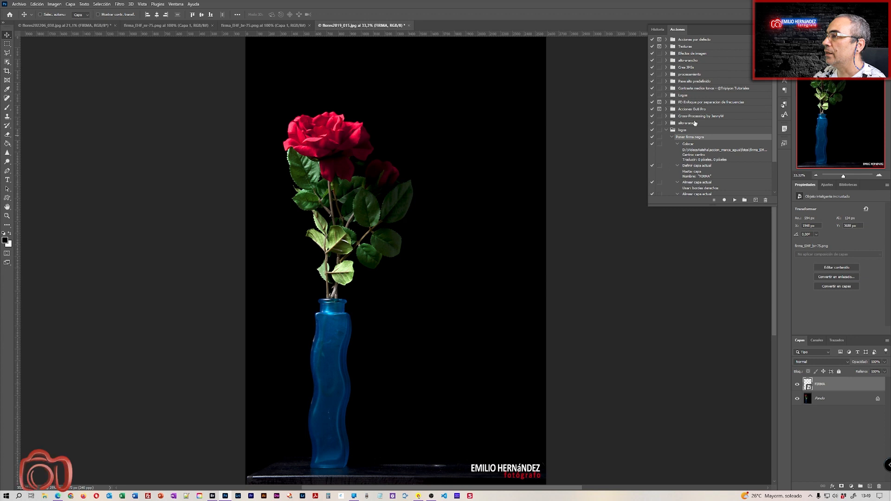
click(660, 144)
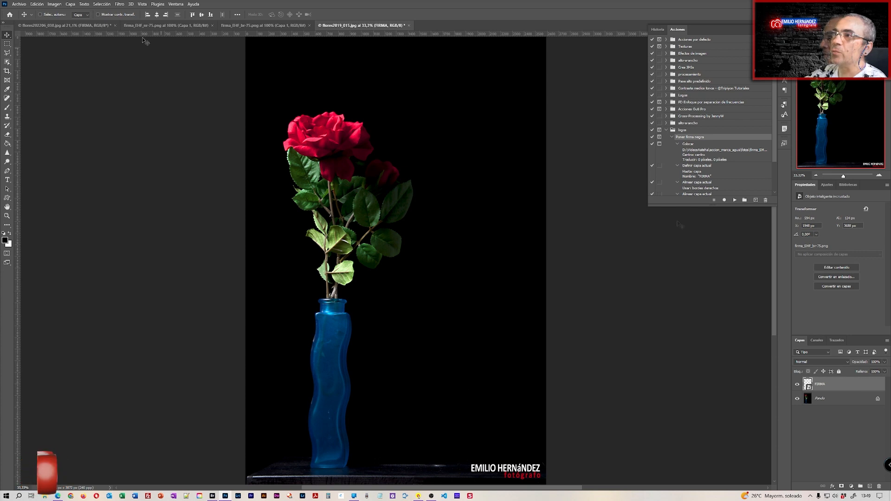
Step: Delete the FIRMA layer from the flores202206_030.jpg blossom photo and select the Capa 1 layer
click(95, 26)
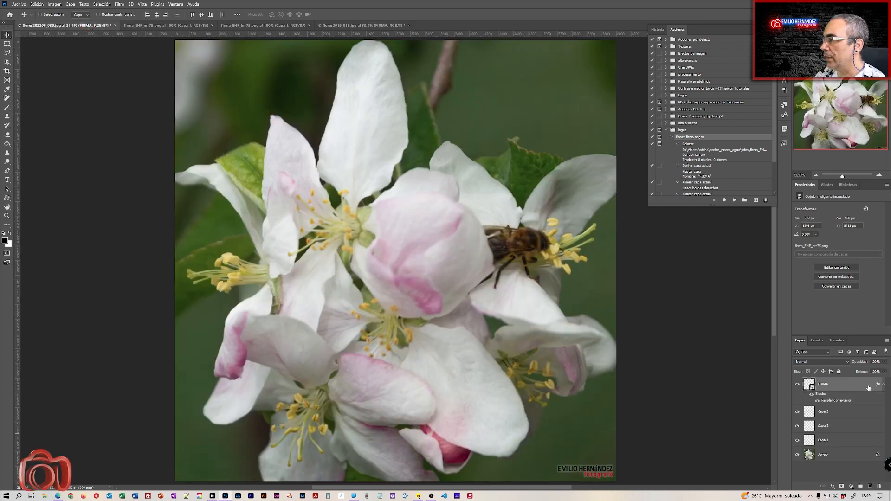
drag(859, 388, 879, 487)
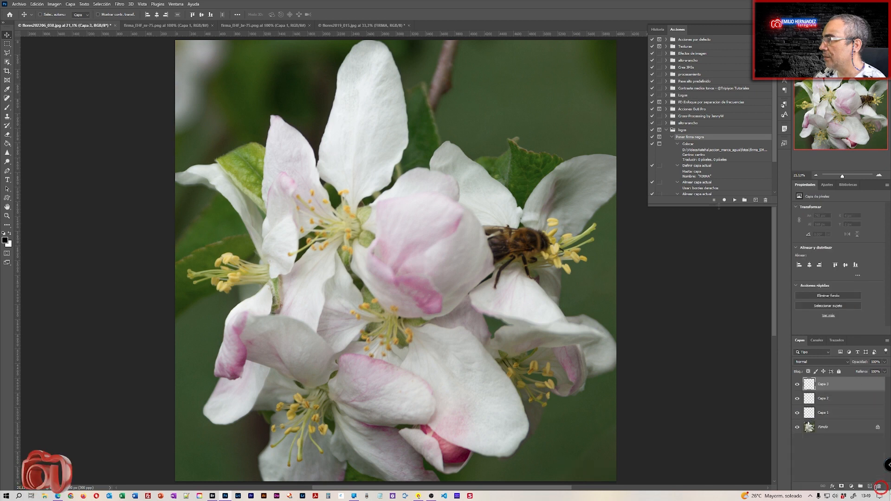
click(847, 429)
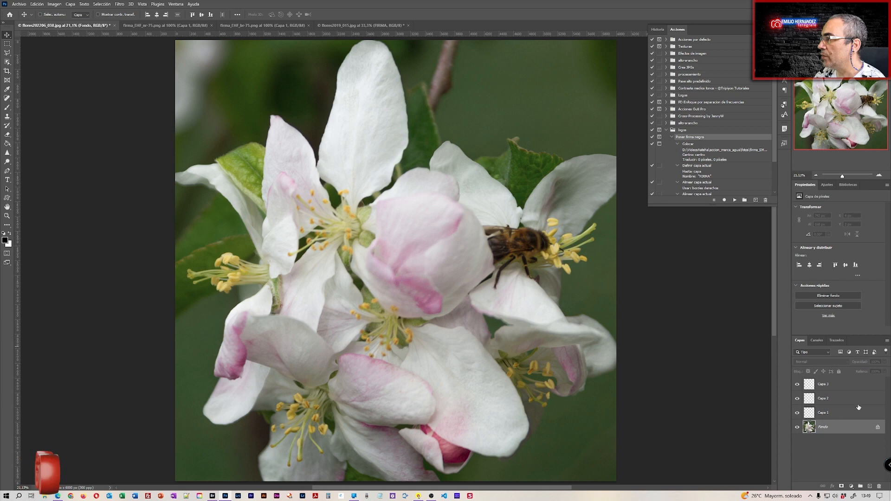
click(859, 408)
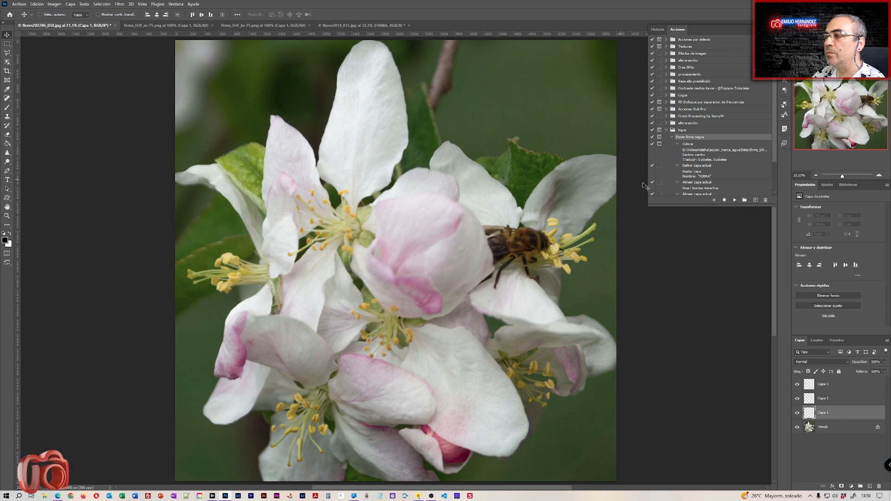
Step: Play the Poner firma negra action on the blossom photo, choosing firma_EHF_br-75.png as the signature and accepting its placement
click(734, 201)
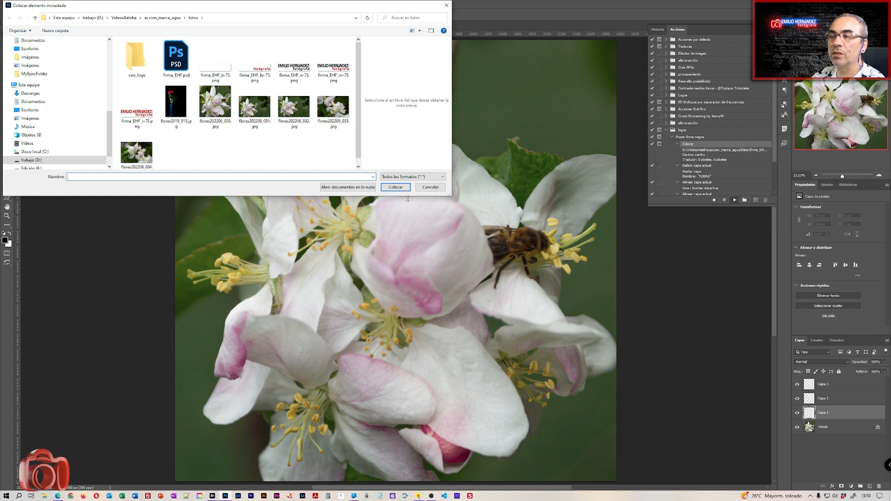
click(256, 55)
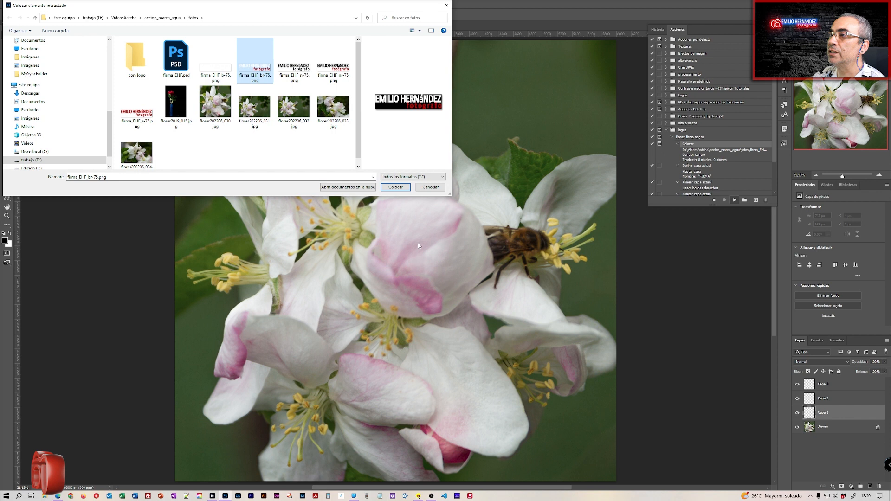
click(397, 187)
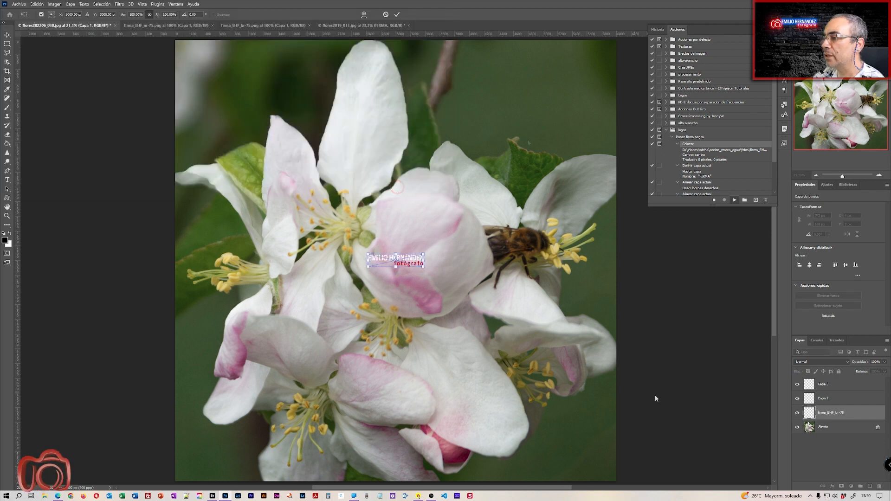
click(397, 14)
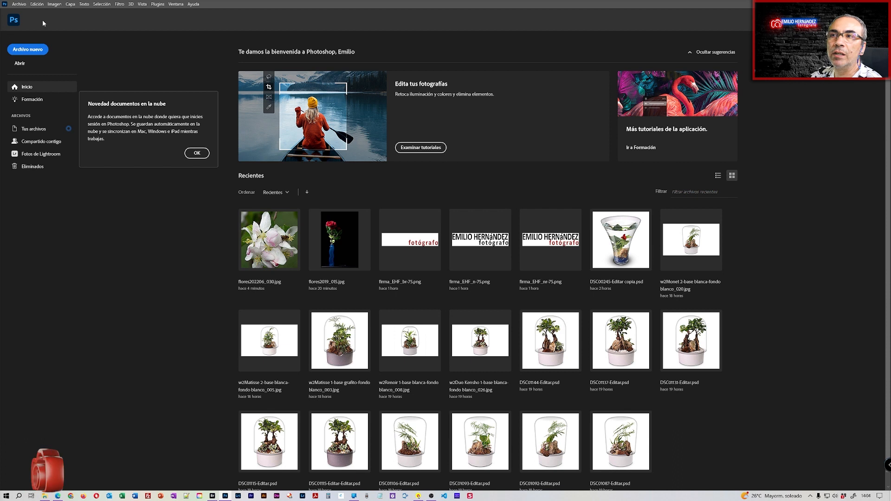
Step: Start the Lote batch automation with the action set logos and the action Poner firma negra
click(23, 4)
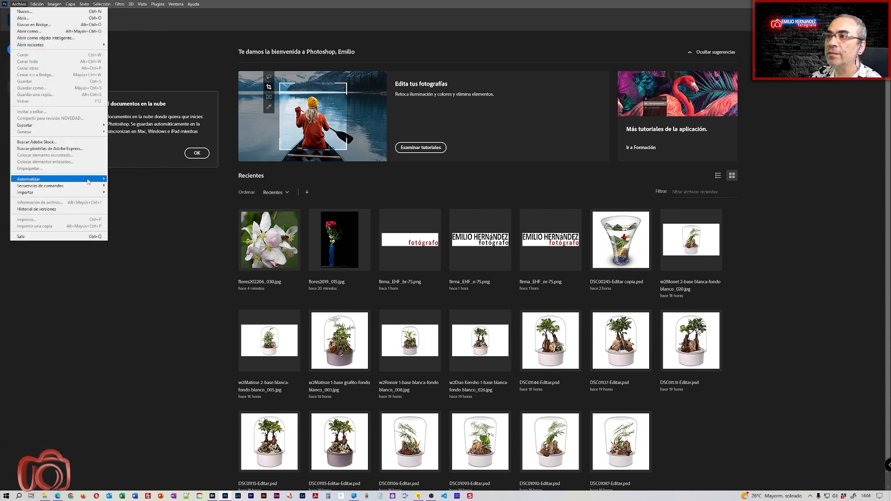
mouse_move(88, 182)
click(135, 179)
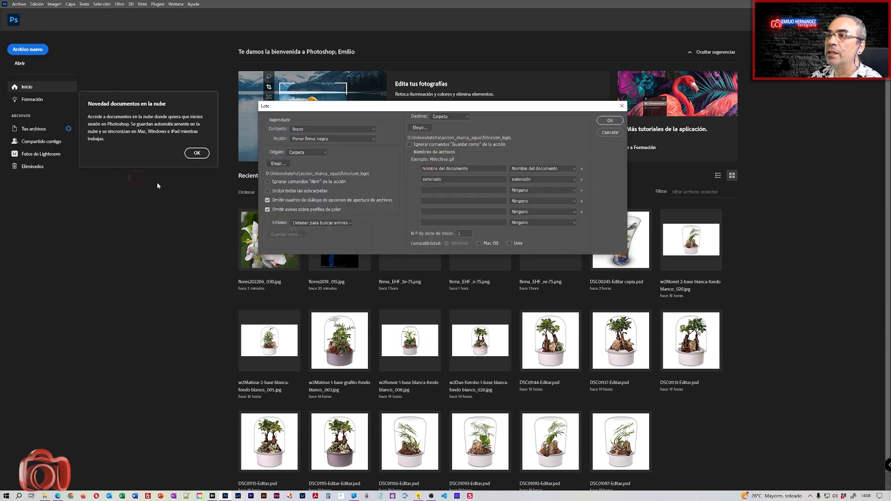
click(366, 128)
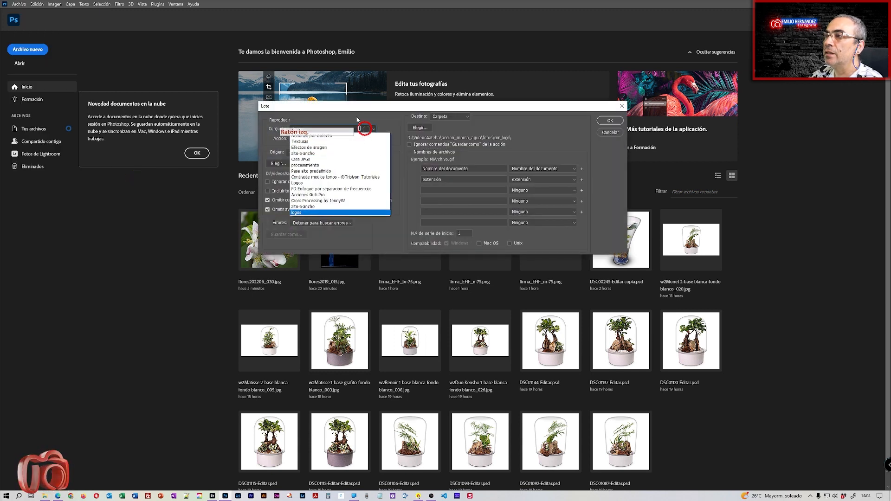
click(305, 212)
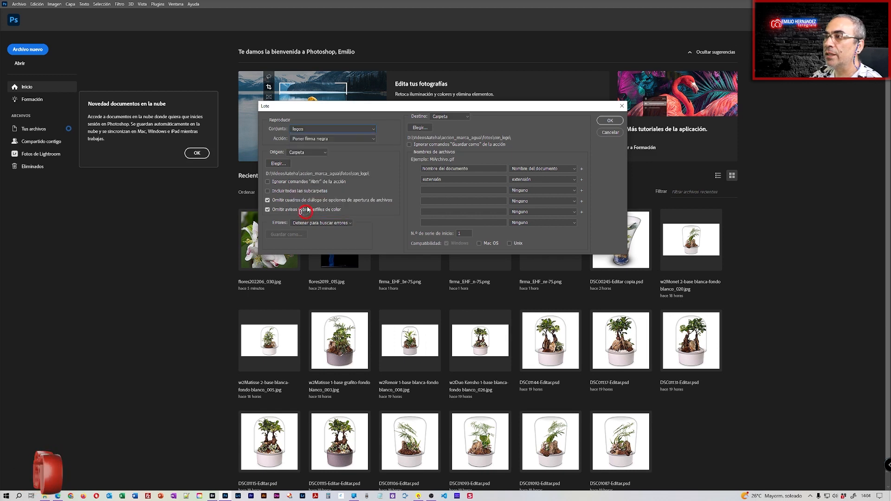
click(371, 139)
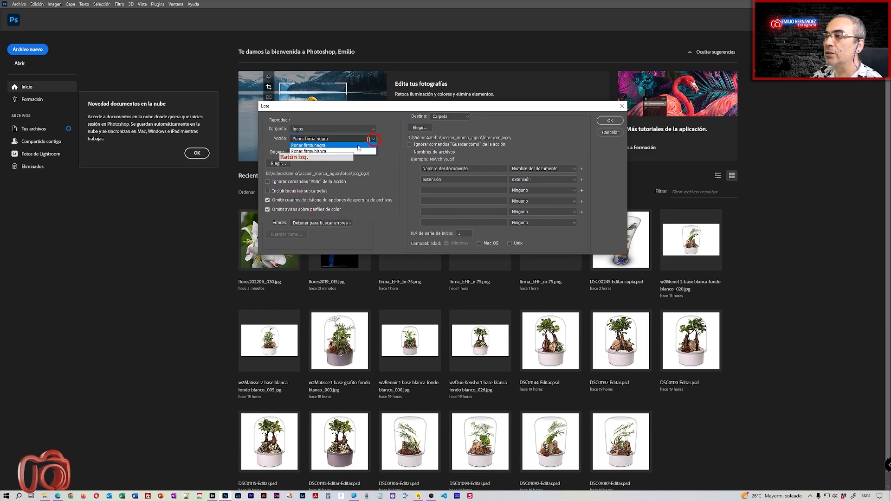
click(325, 146)
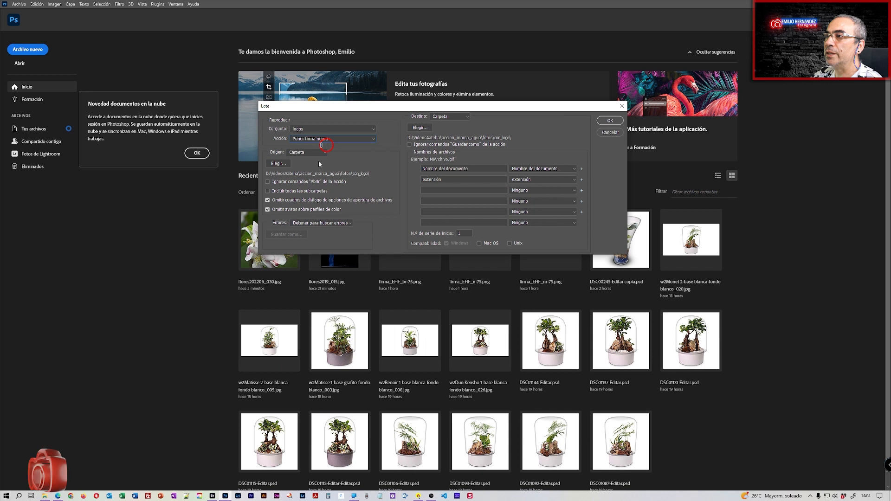
Step: Set the batch's source folder to fotos inside accion_marca_agua
click(278, 163)
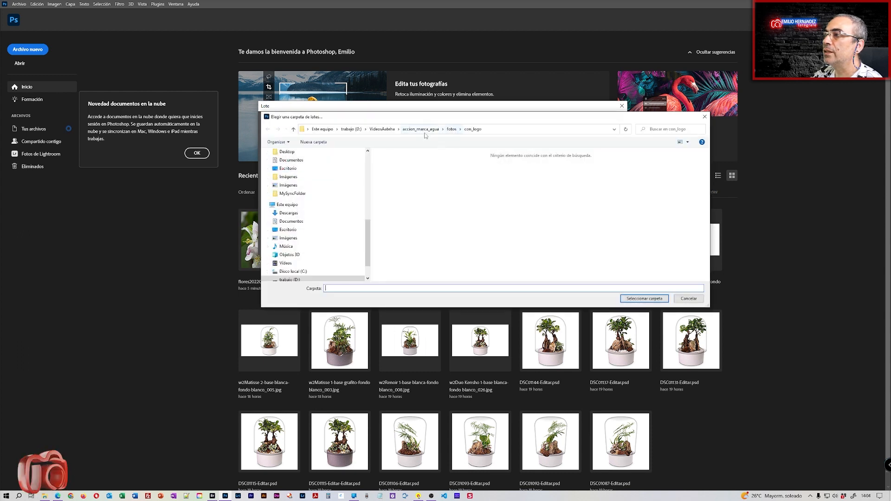
click(452, 129)
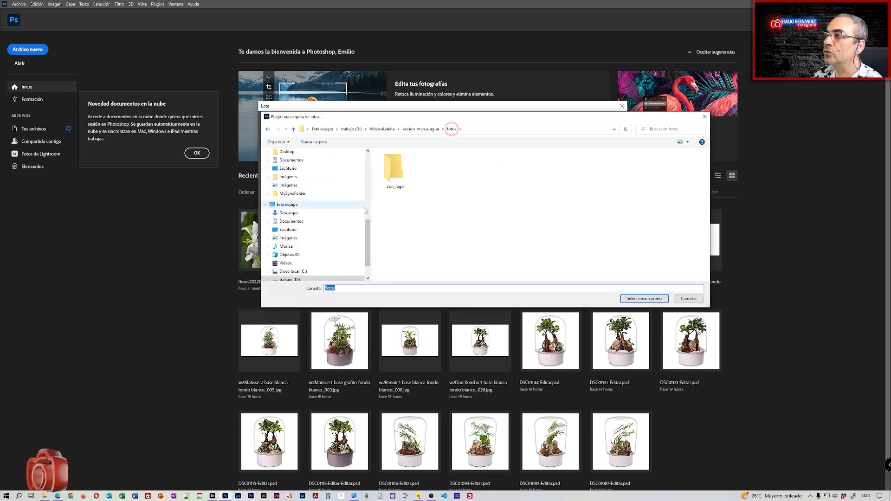
click(646, 298)
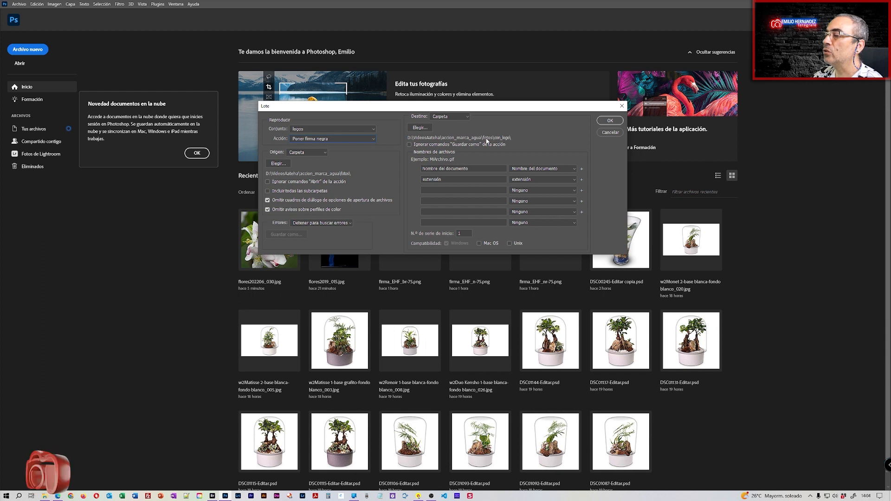
Step: Set the batch's destination folder to con_logo inside fotos and run the batch
click(419, 128)
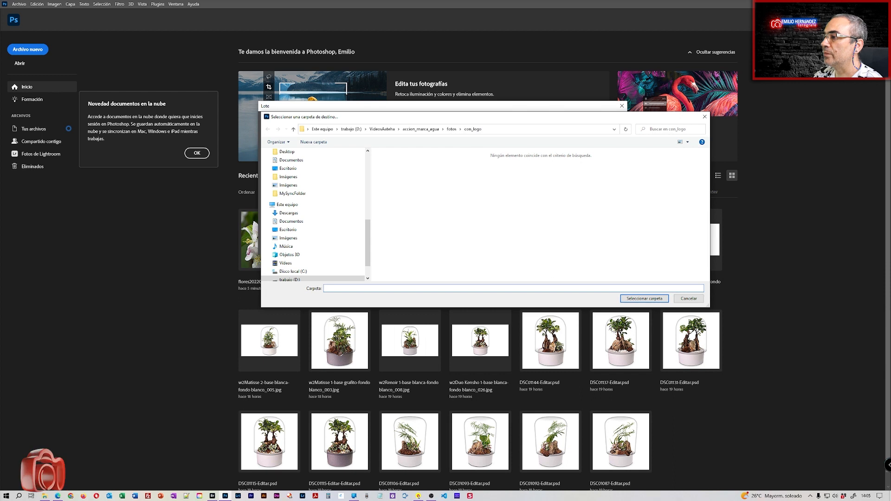
click(642, 300)
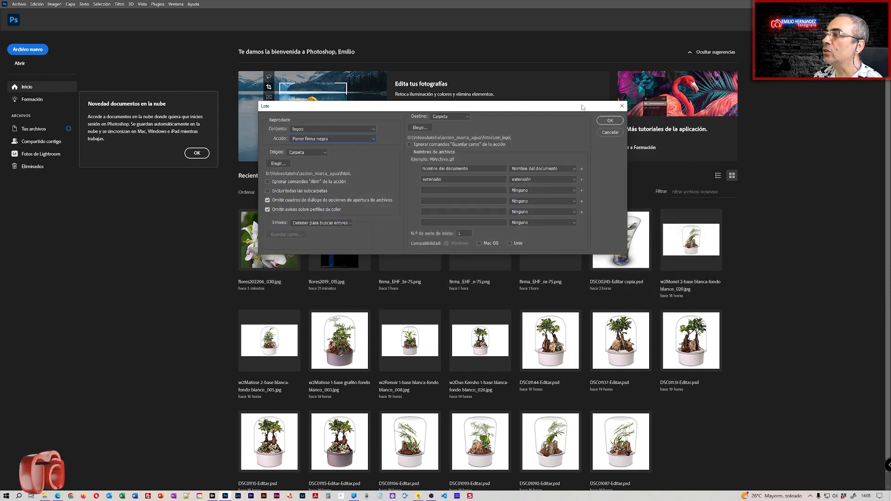
click(612, 121)
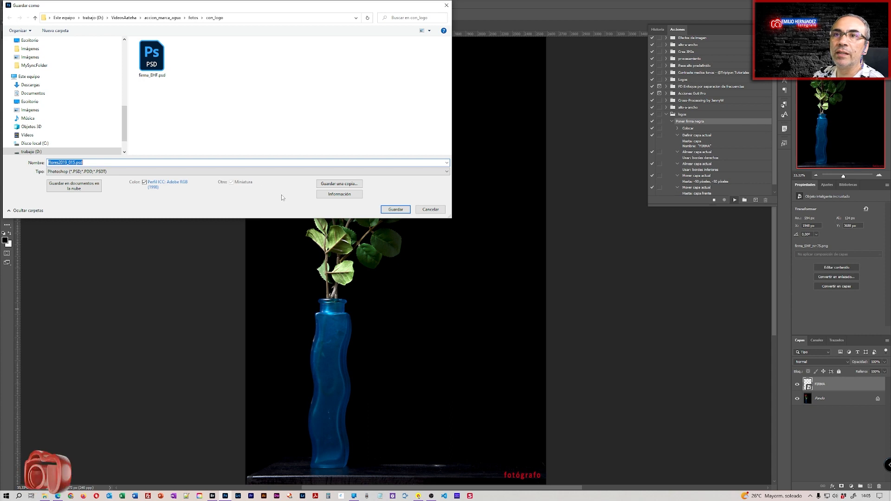
Step: Save each batch-processed photo, flores2019_015 and flores202206_030 to 034, as a PSD in con_logo under its proposed name
click(398, 210)
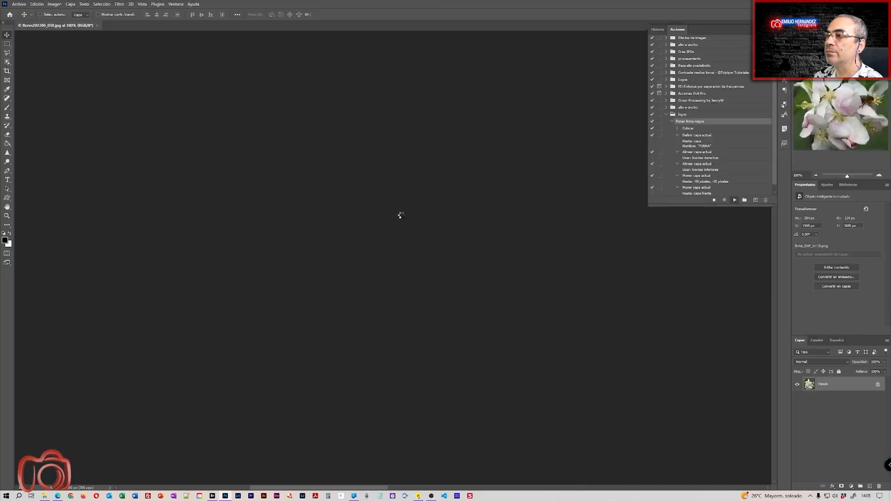
click(397, 207)
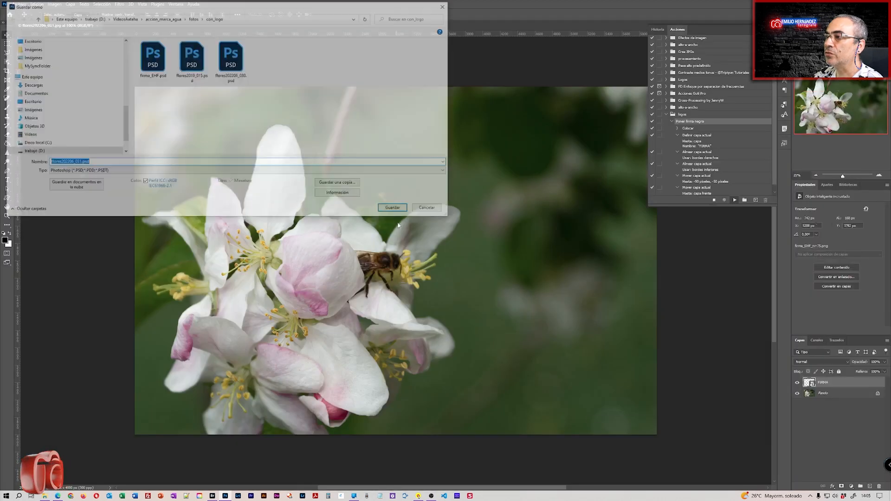
click(395, 210)
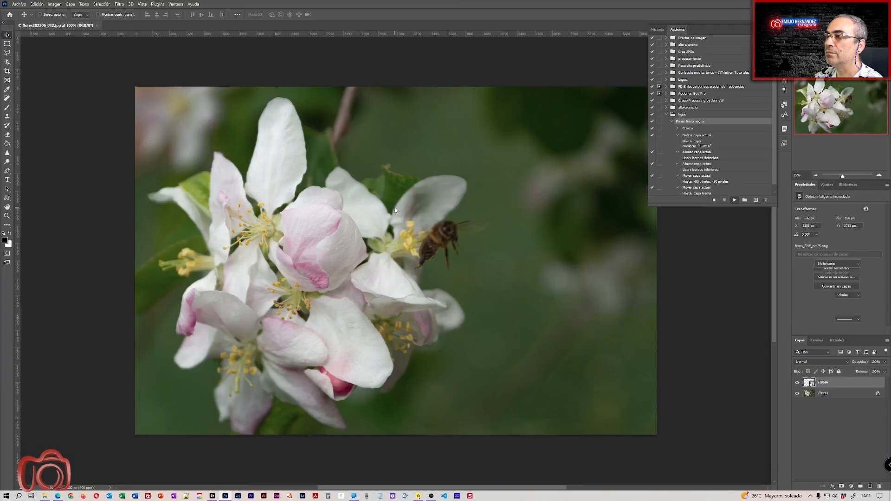
click(395, 210)
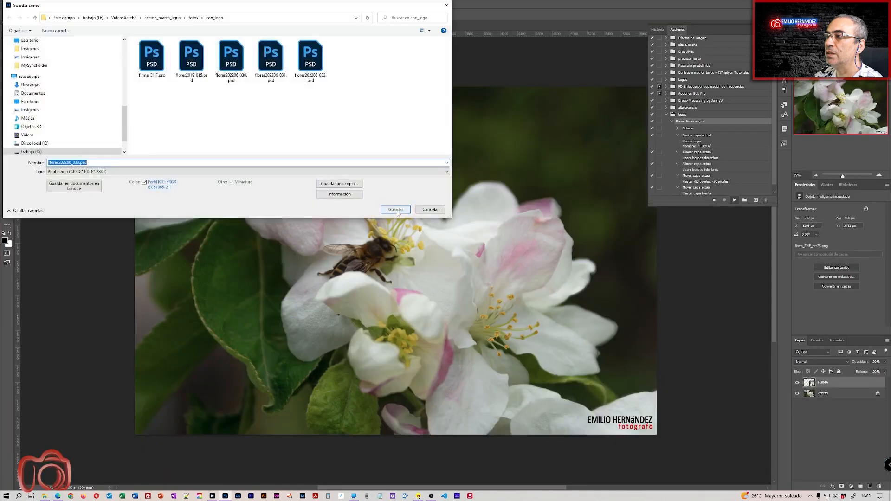
click(397, 211)
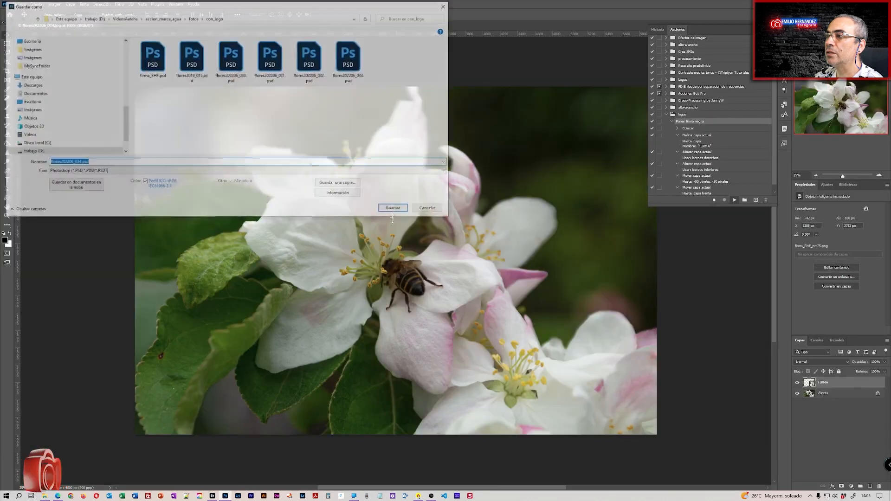
click(399, 210)
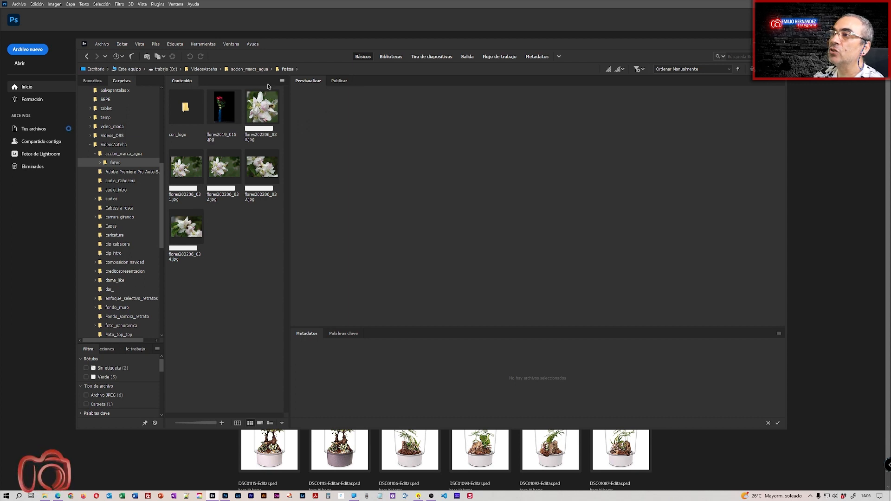
Step: In Bridge, open the con_logo folder and preview the processed PSDs to examine the signature on each photo
double_click(182, 114)
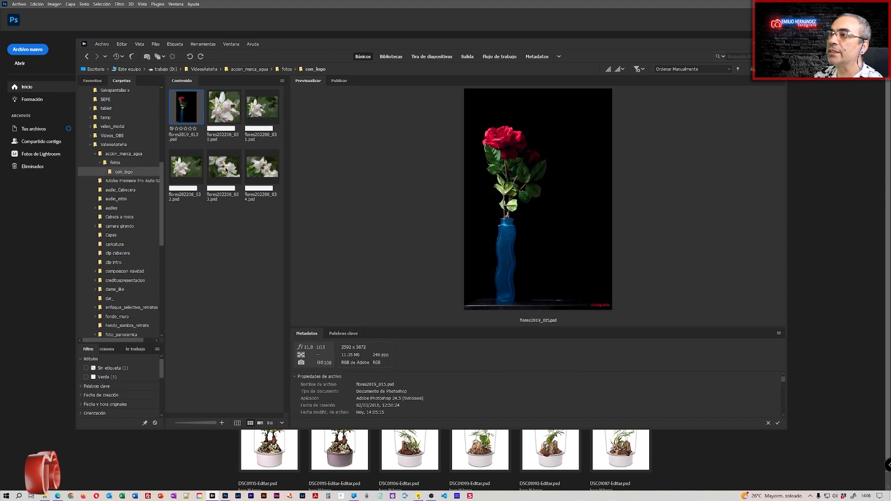
click(224, 116)
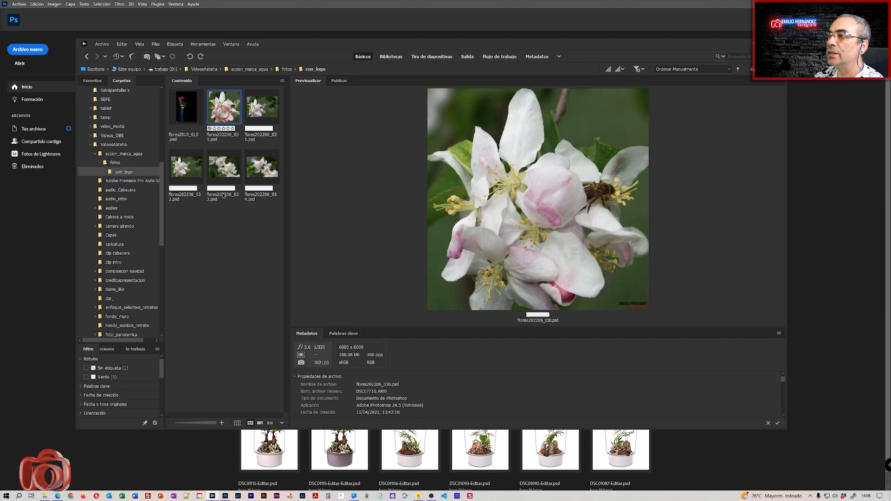
click(269, 114)
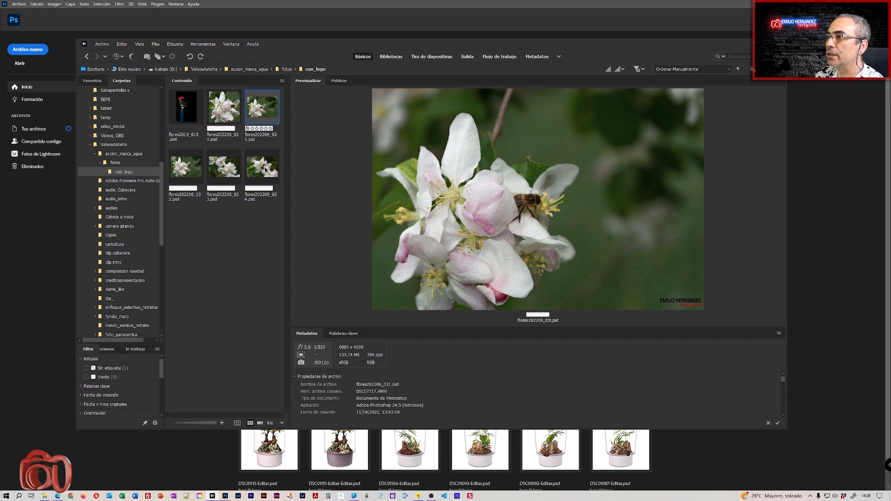
click(219, 168)
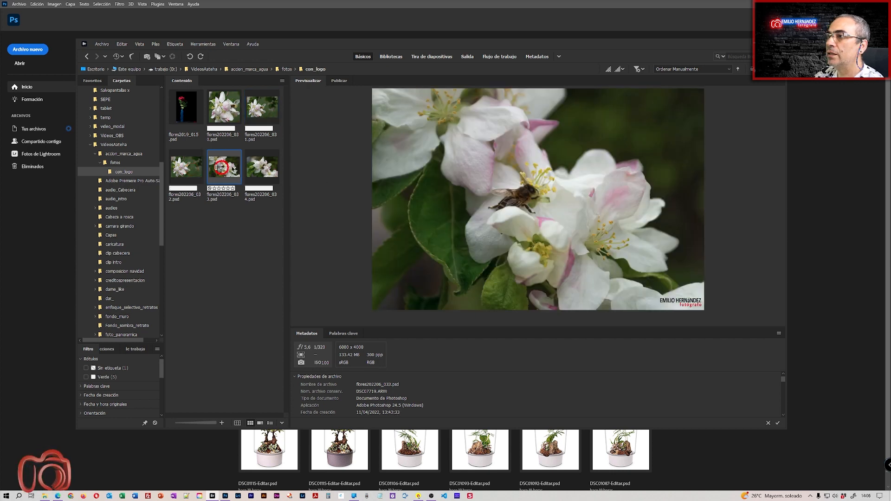
key(Right)
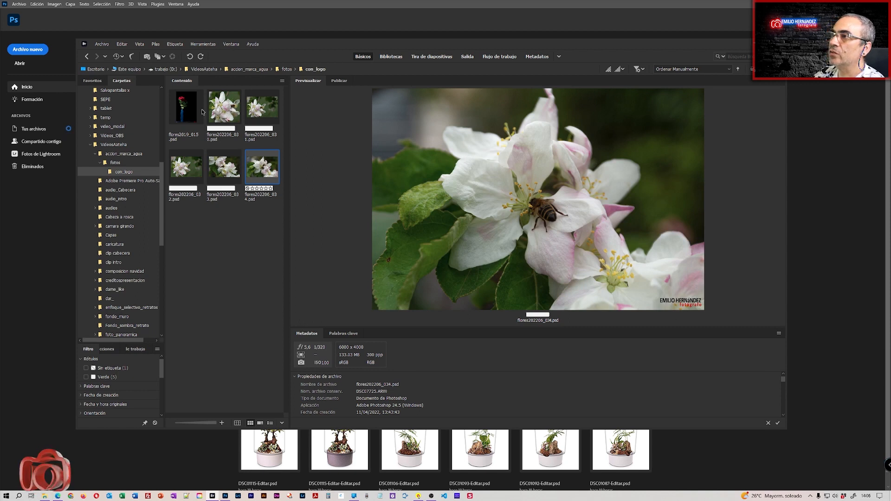
click(224, 109)
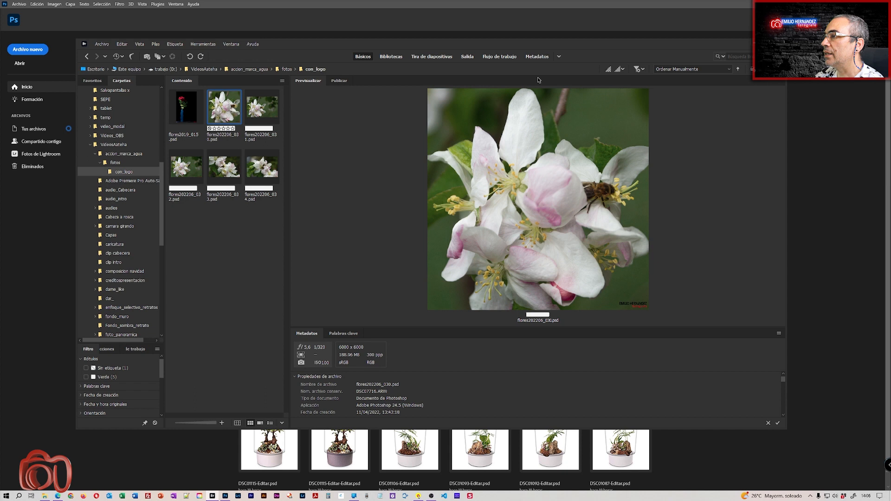
click(193, 105)
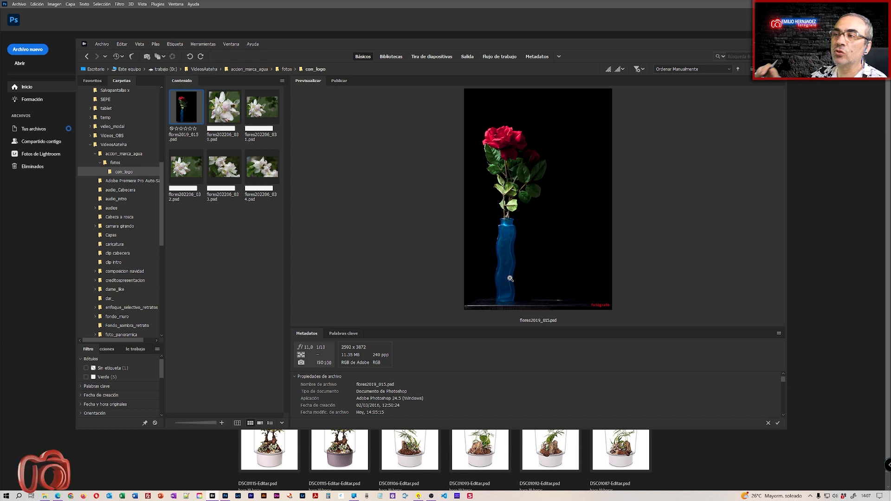
Step: Preview the original JPGs in the fotos folder and compare them with the signed flores202206_030.psd in con_logo
click(113, 163)
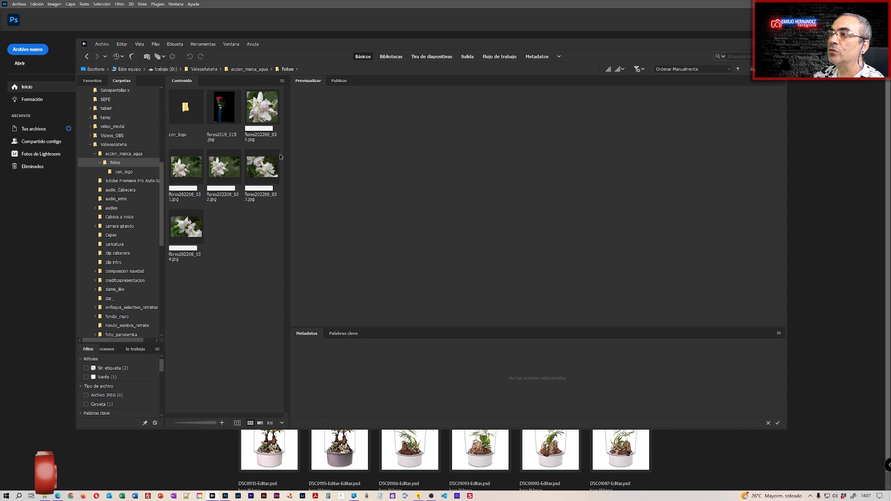
click(221, 122)
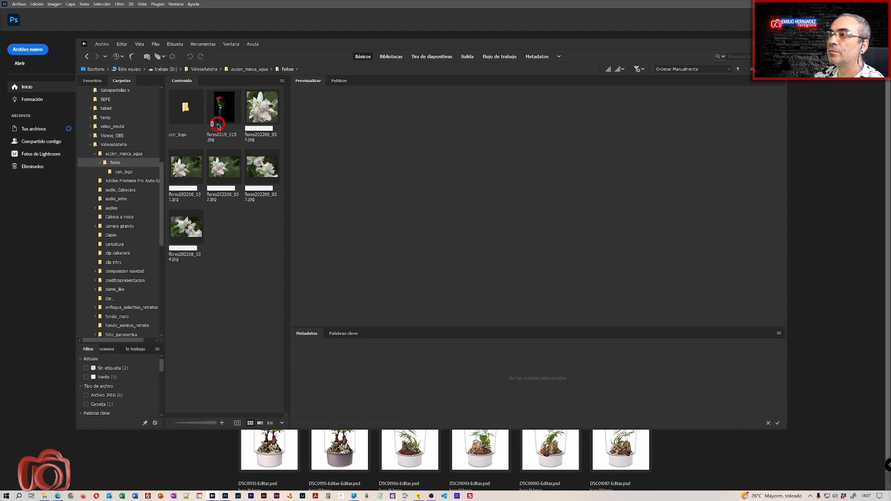
click(266, 113)
click(273, 165)
click(186, 167)
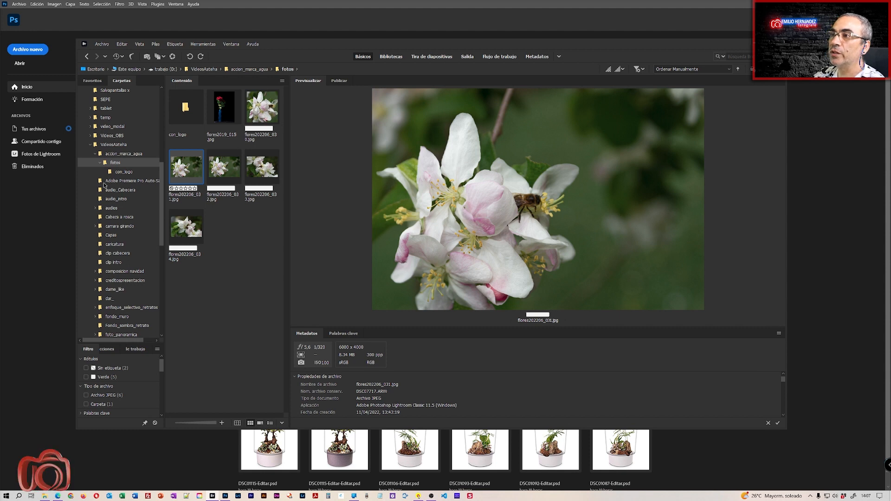
click(125, 173)
click(234, 113)
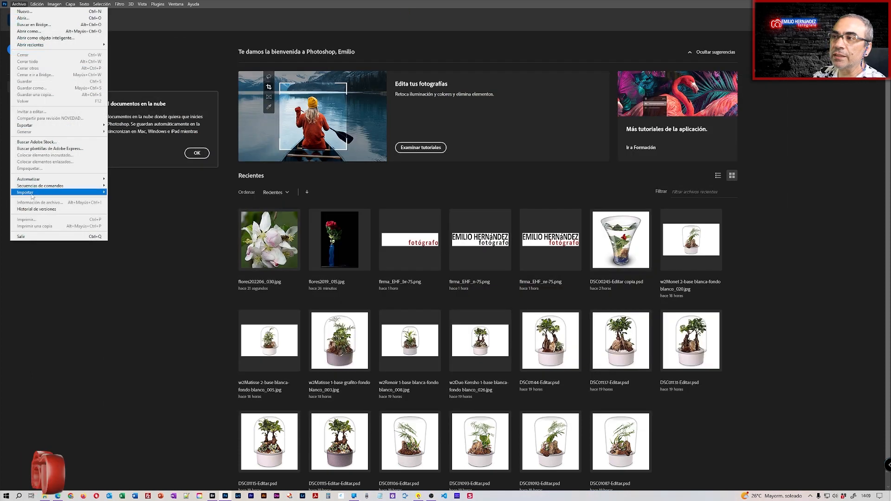
Step: In Photoshop, run a Lote batch with the action Poner firma blanca, using con_logo as both source and destination folder
mouse_move(40, 181)
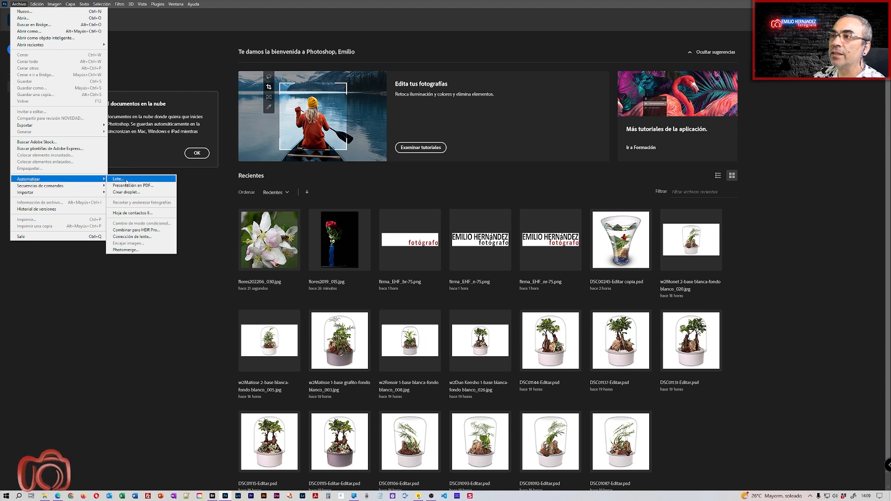
click(127, 181)
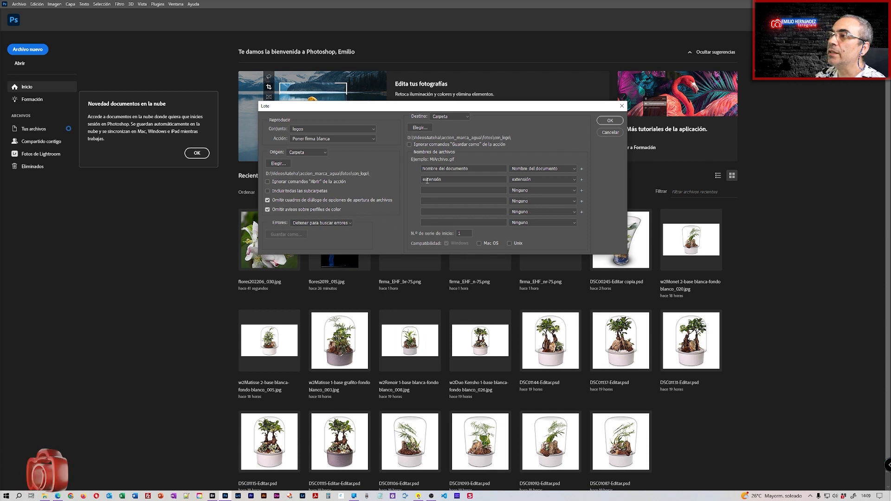
click(611, 121)
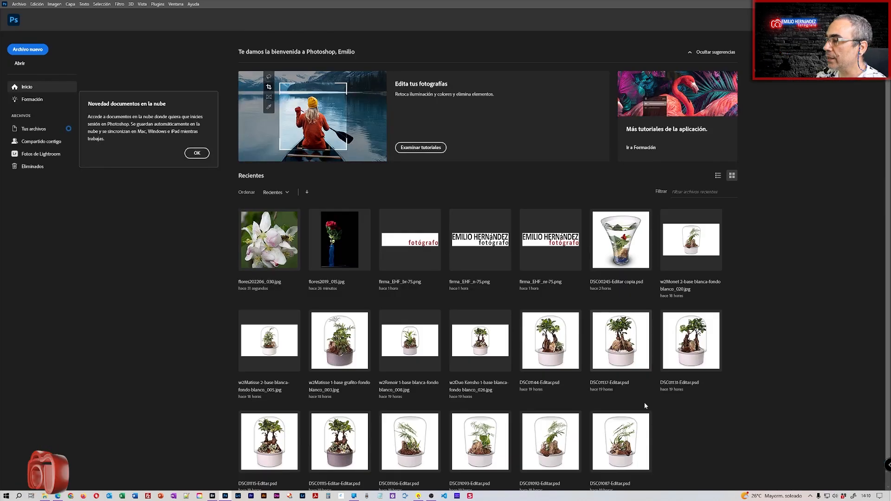
Step: Open flores2019_015.psd from con_logo through Bridge and toggle the upper FIRMA layer's visibility, leaving it hidden
click(212, 496)
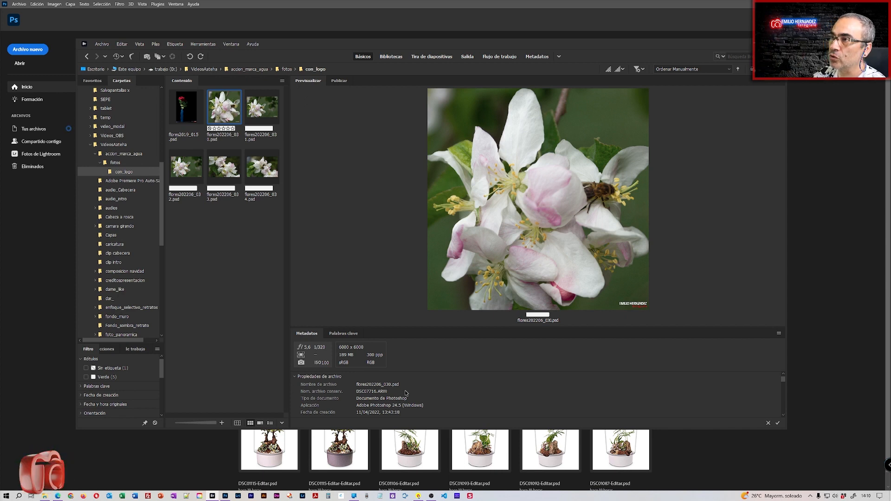
click(191, 112)
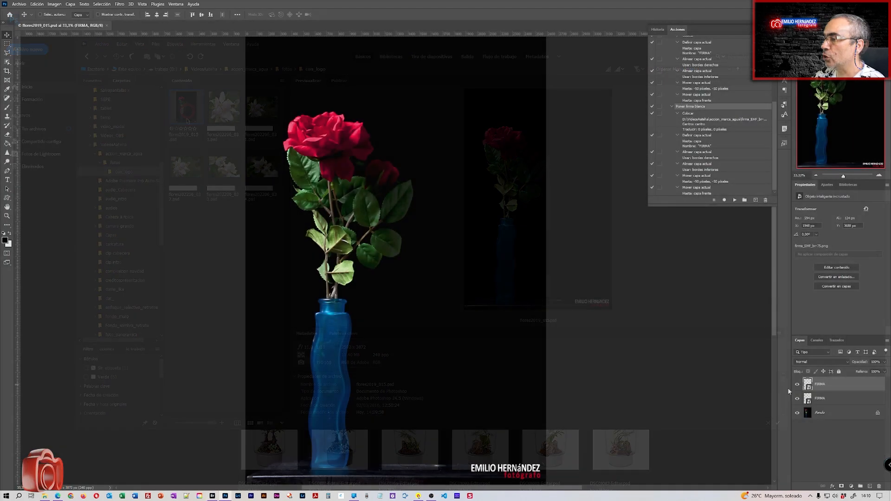
click(798, 384)
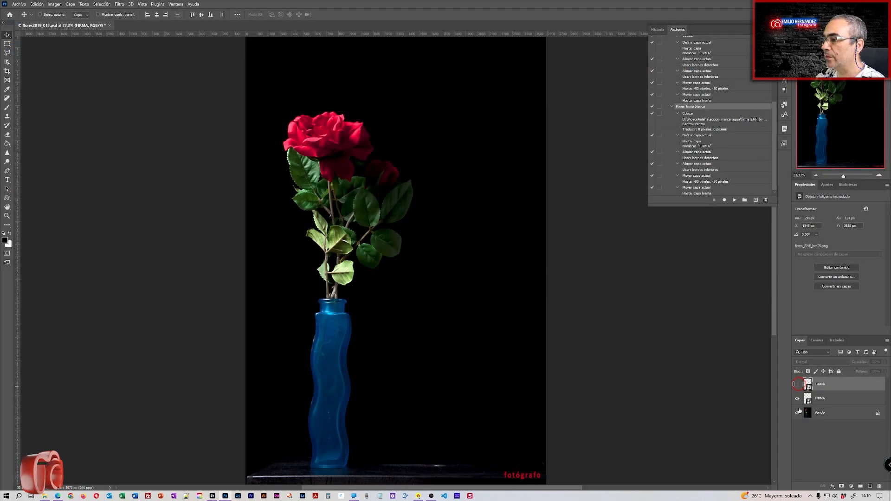
click(798, 384)
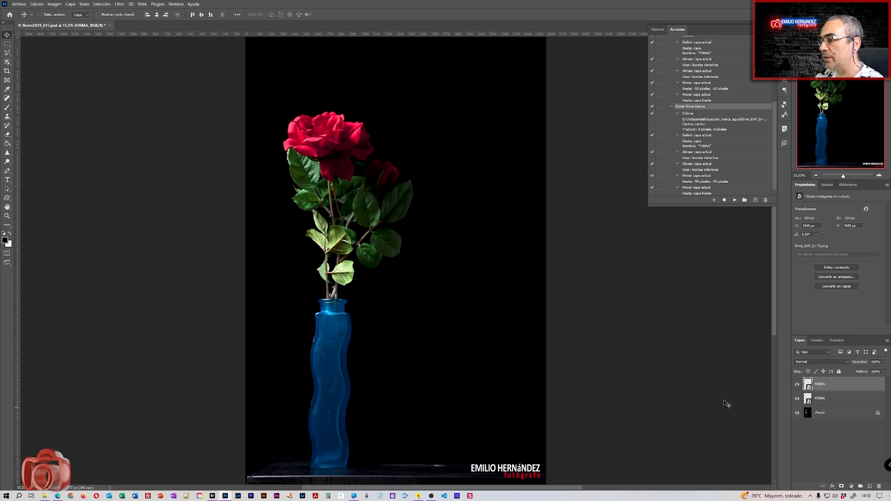
click(798, 384)
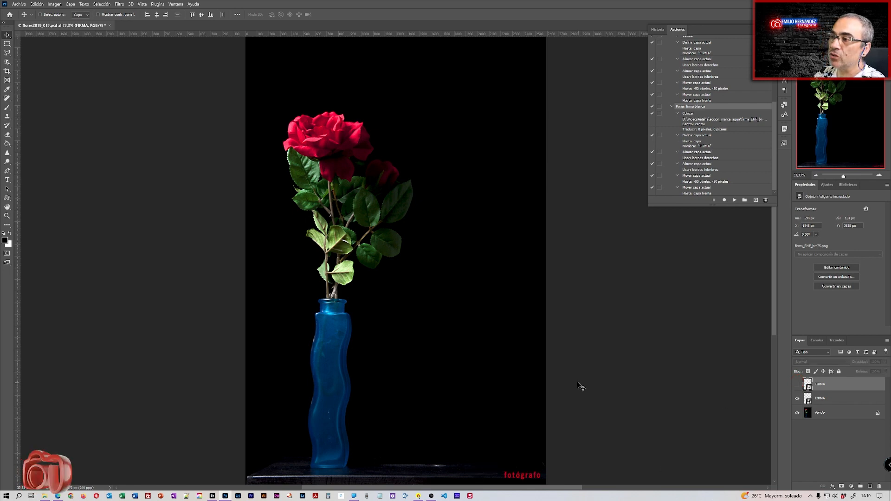